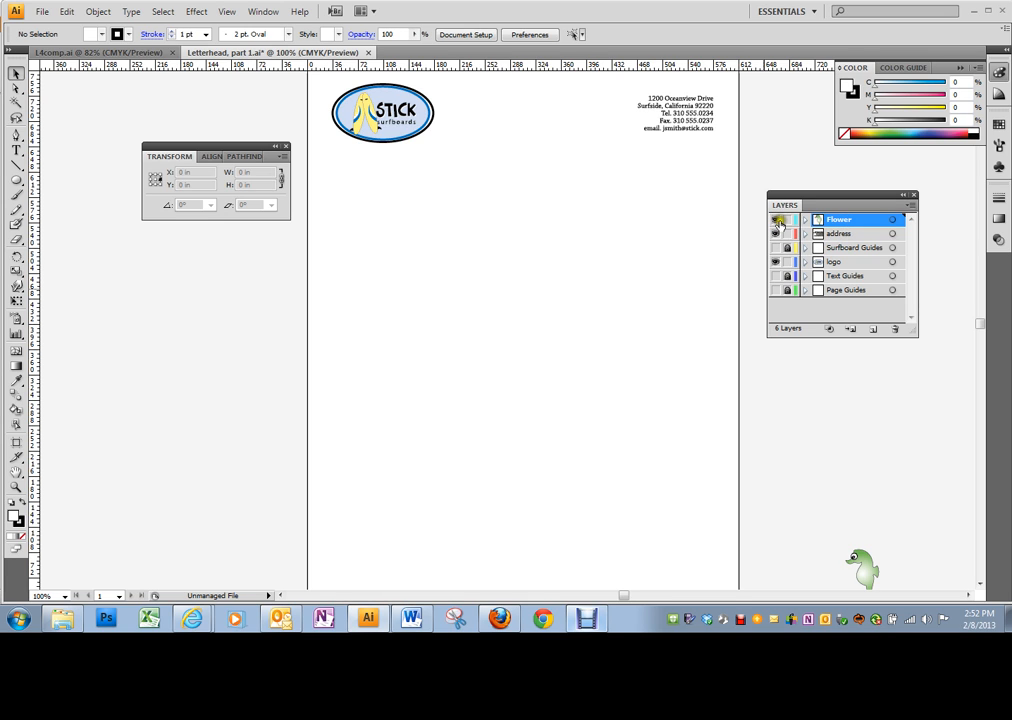
Show the Info panel and place it below the Transform panel.
click(270, 12)
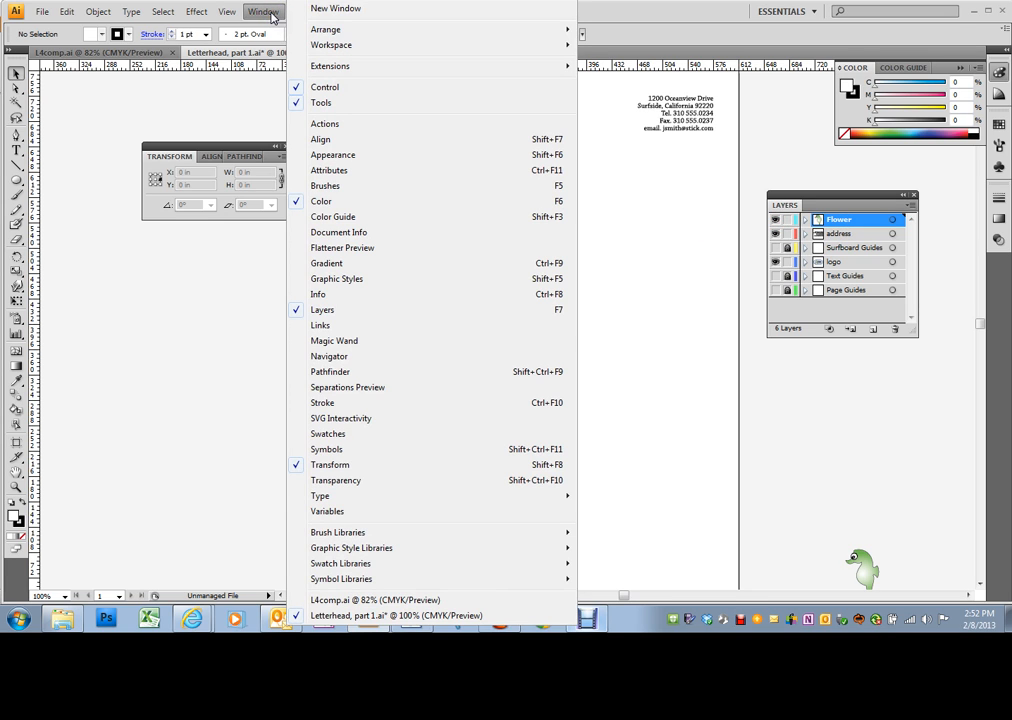
click(315, 293)
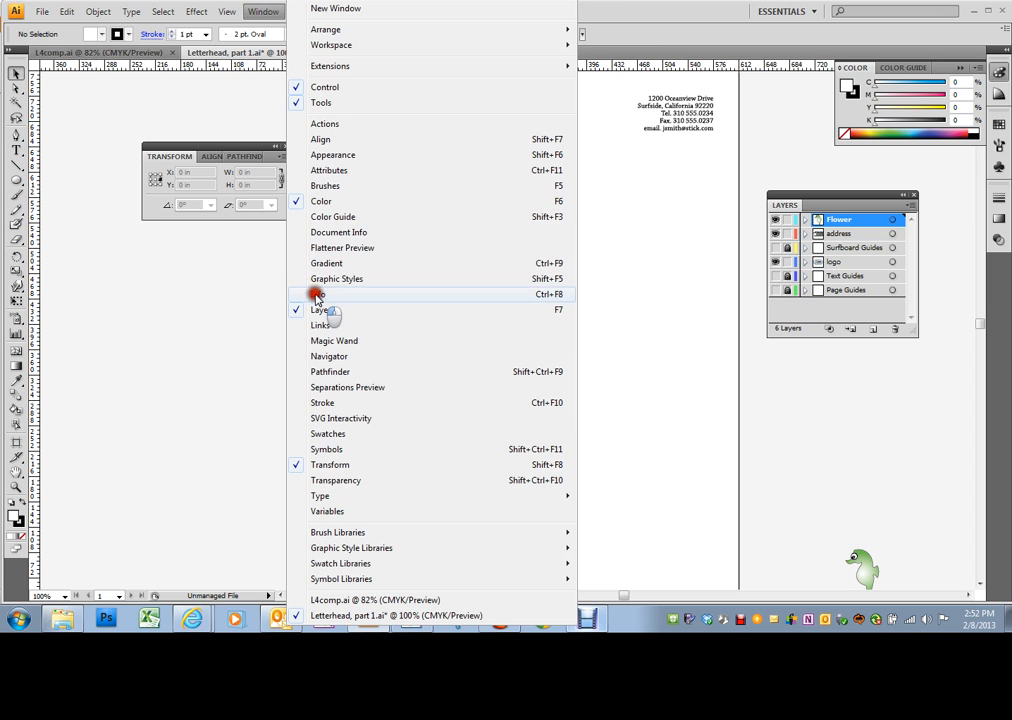
drag(251, 389, 253, 284)
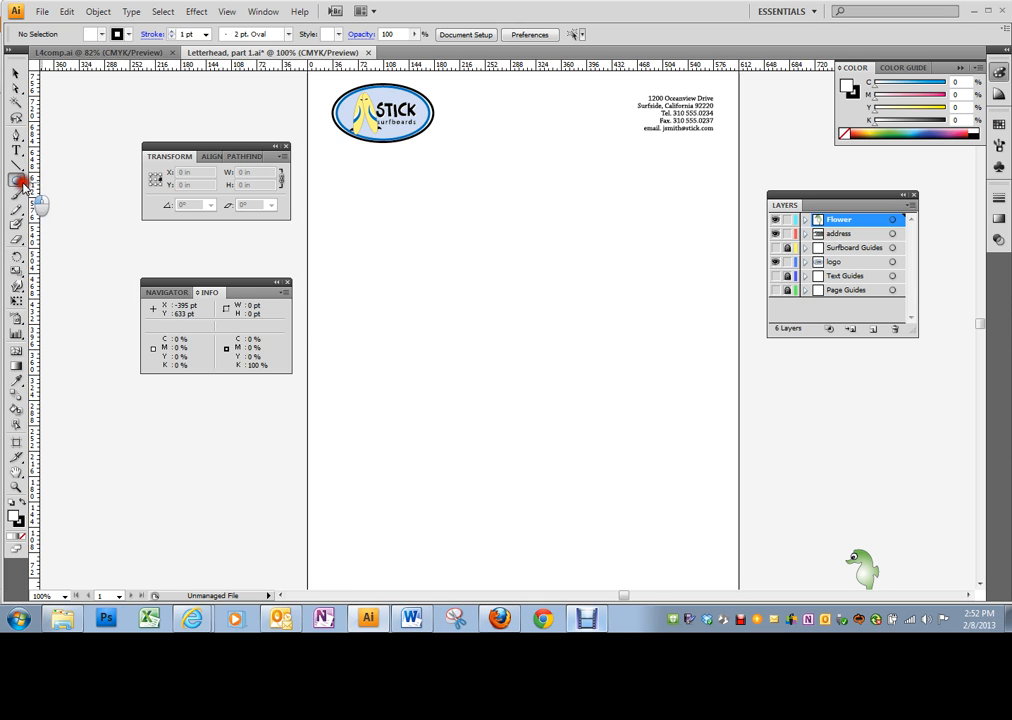
Draw a five-pointed star about 150 by 146 pt below the logo and fill it with the Flower gradient swatch.
drag(22, 183, 57, 241)
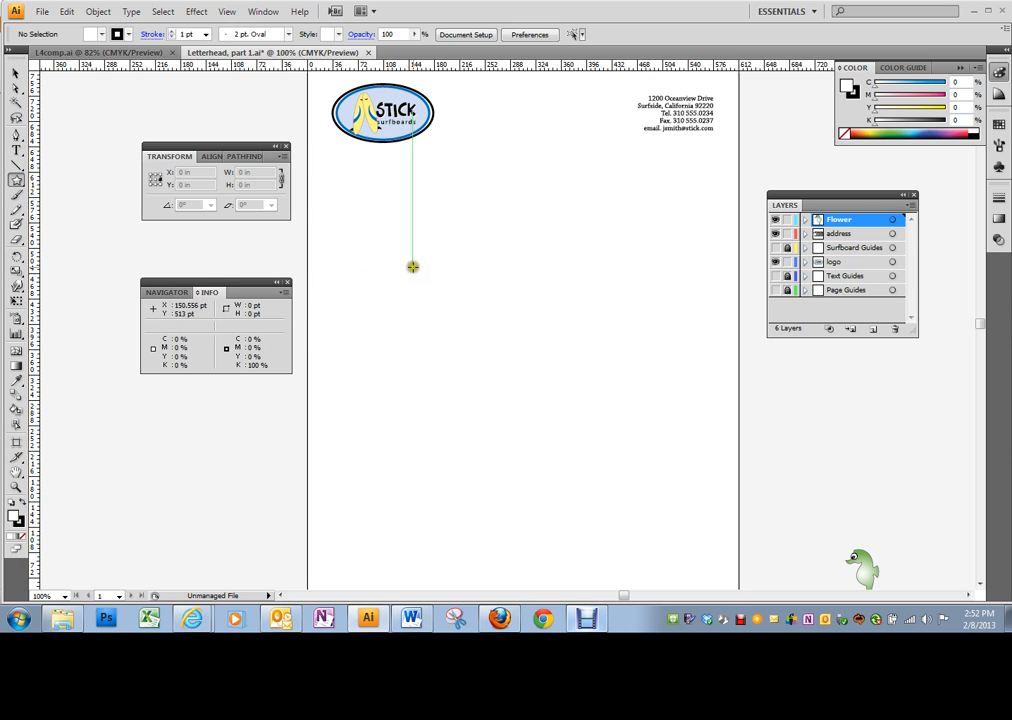
drag(417, 274, 446, 321)
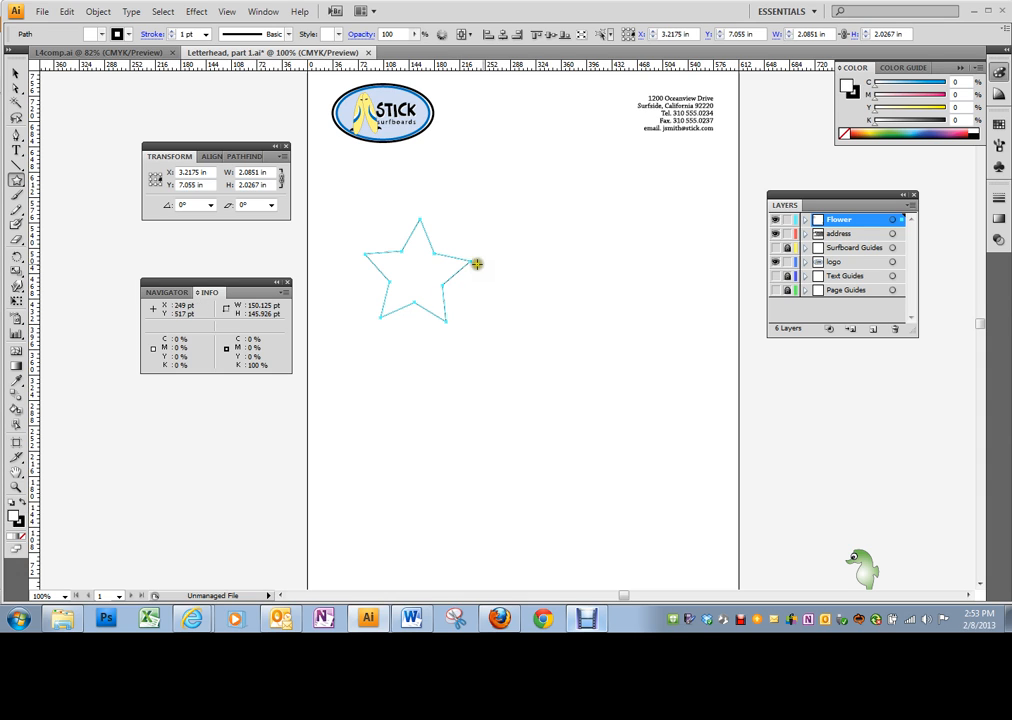
click(997, 129)
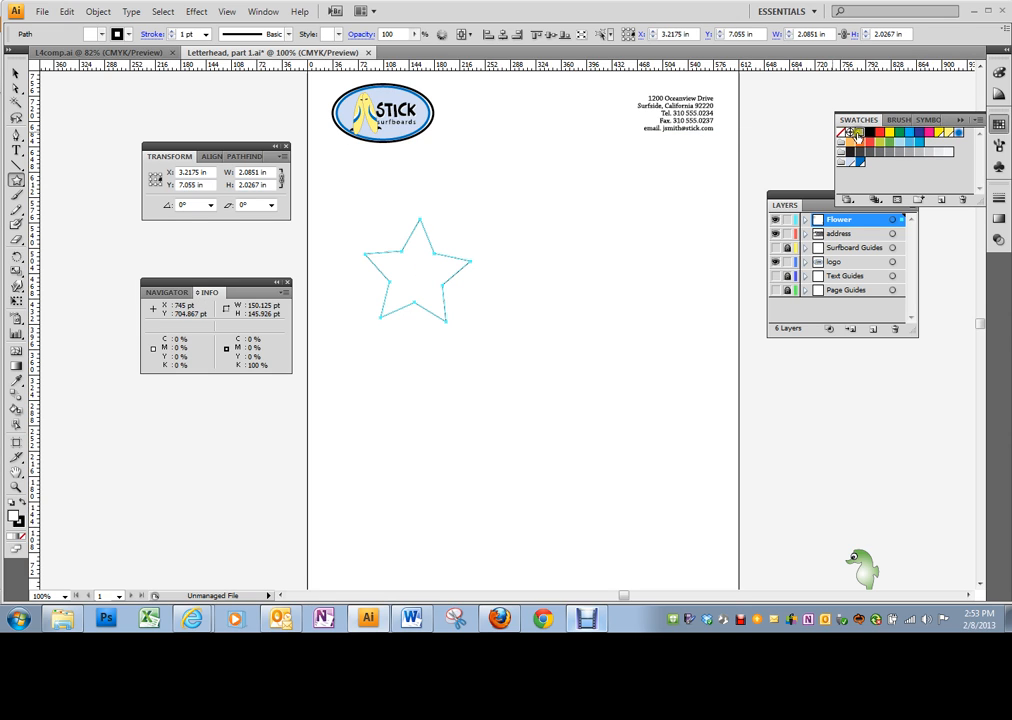
click(960, 133)
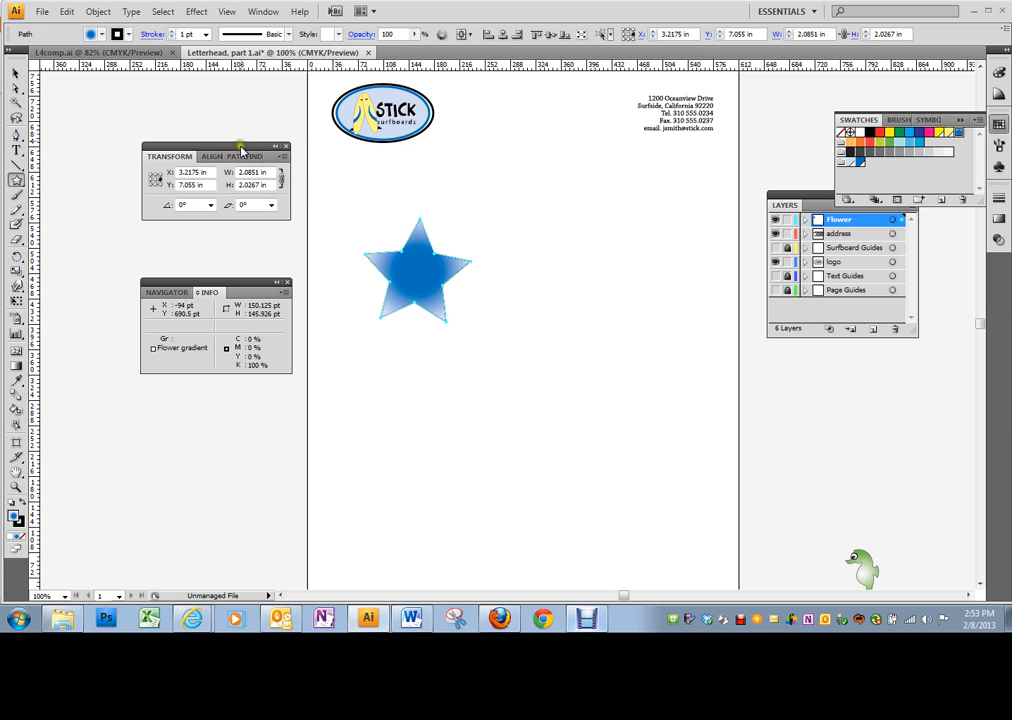
Show the Appearance panel, attach it beneath the Transform panel, and move the Info panel below them.
click(249, 100)
click(263, 11)
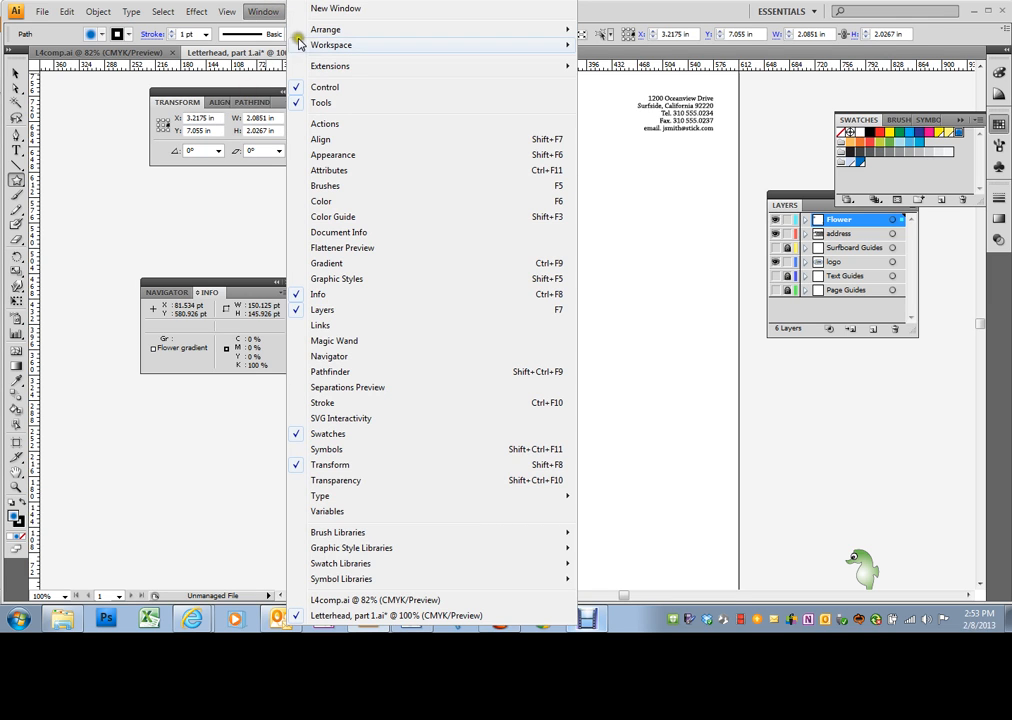
click(324, 155)
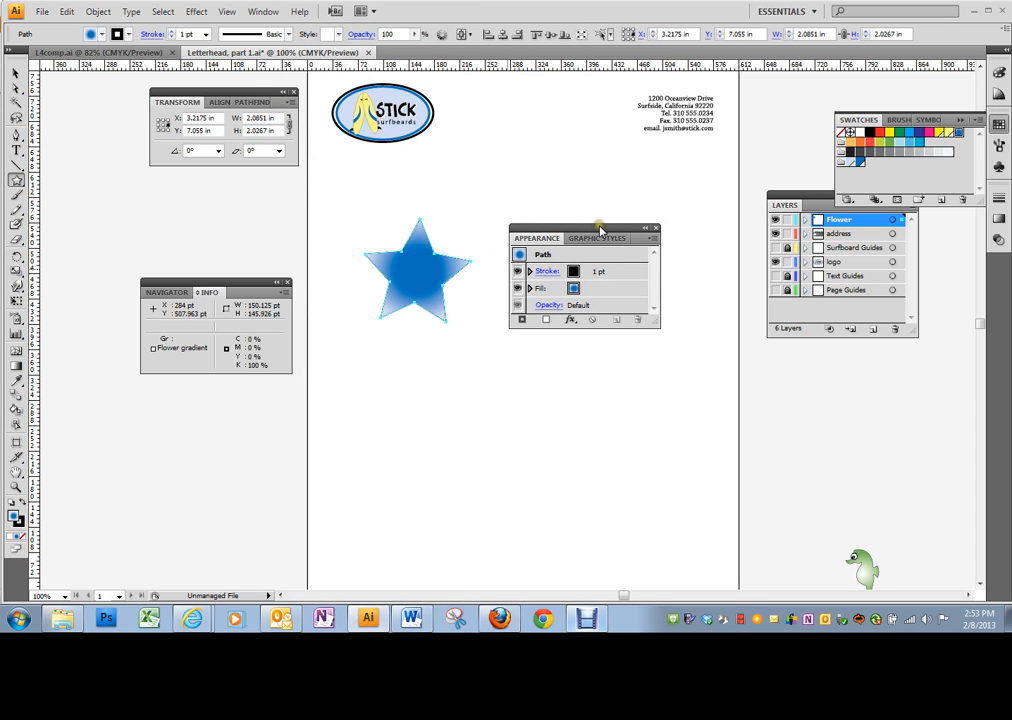
mouse_move(538, 227)
mouse_down()
mouse_move(375, 187)
mouse_move(261, 176)
mouse_move(233, 184)
mouse_up()
drag(230, 287, 230, 310)
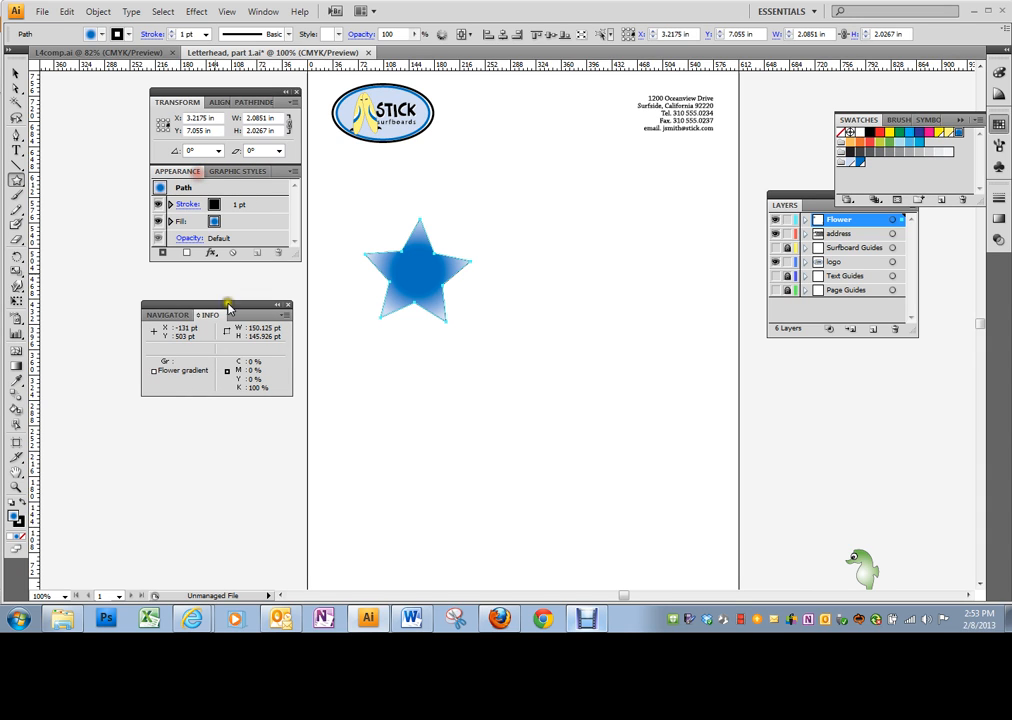
Apply the Twist effect from the Distort & Transform effects to the gradient star.
click(197, 12)
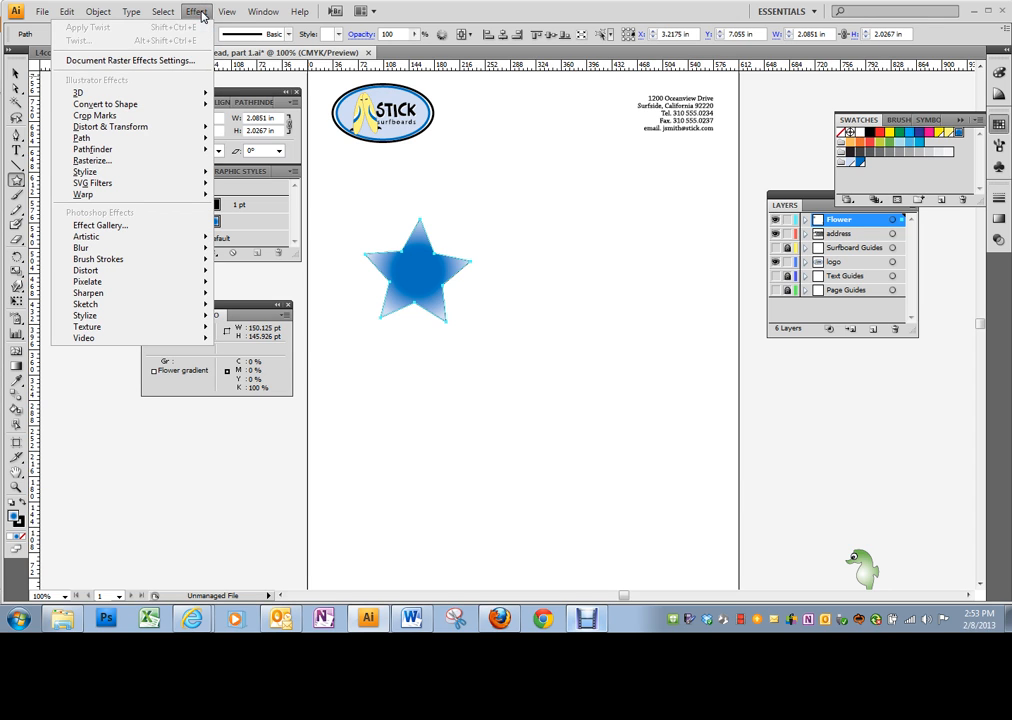
mouse_move(121, 131)
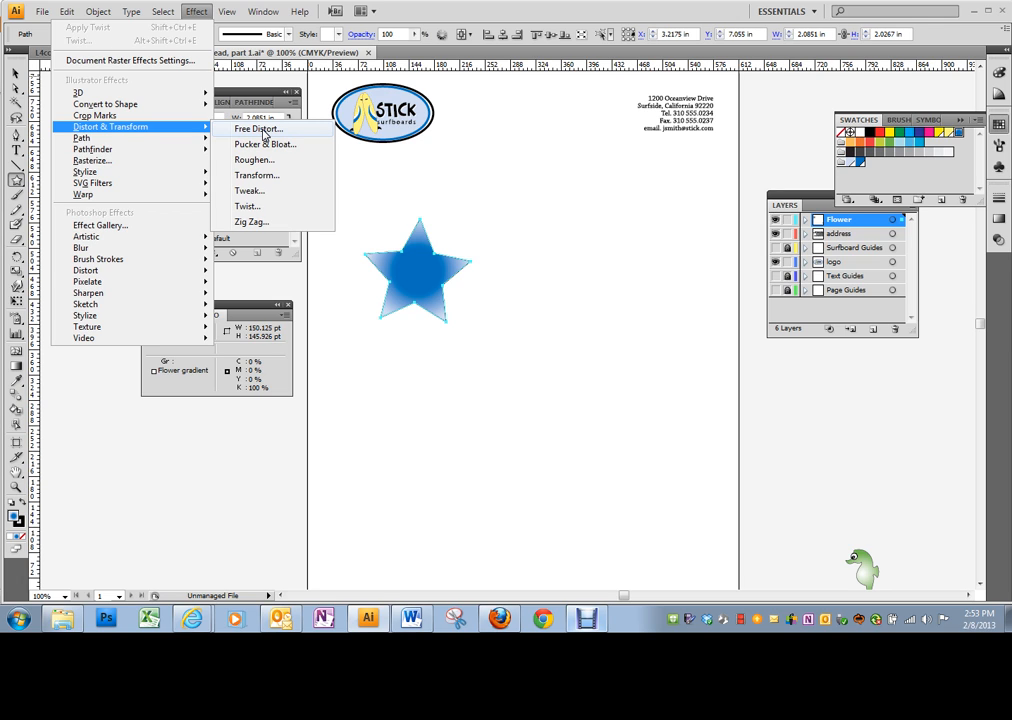
click(250, 206)
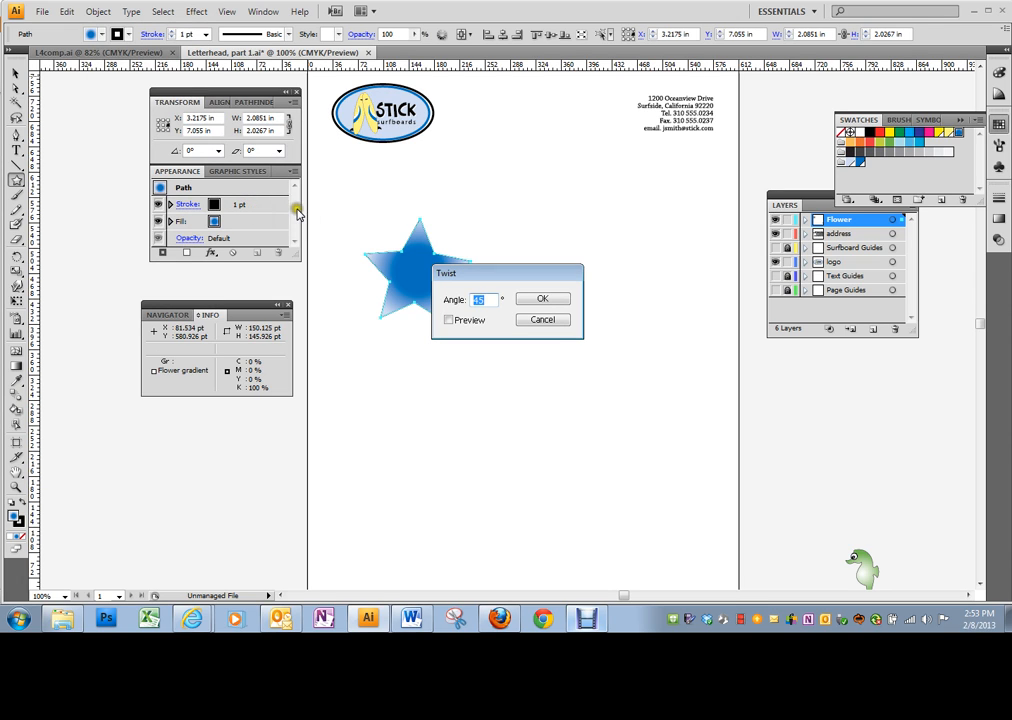
drag(488, 303, 463, 305)
click(565, 303)
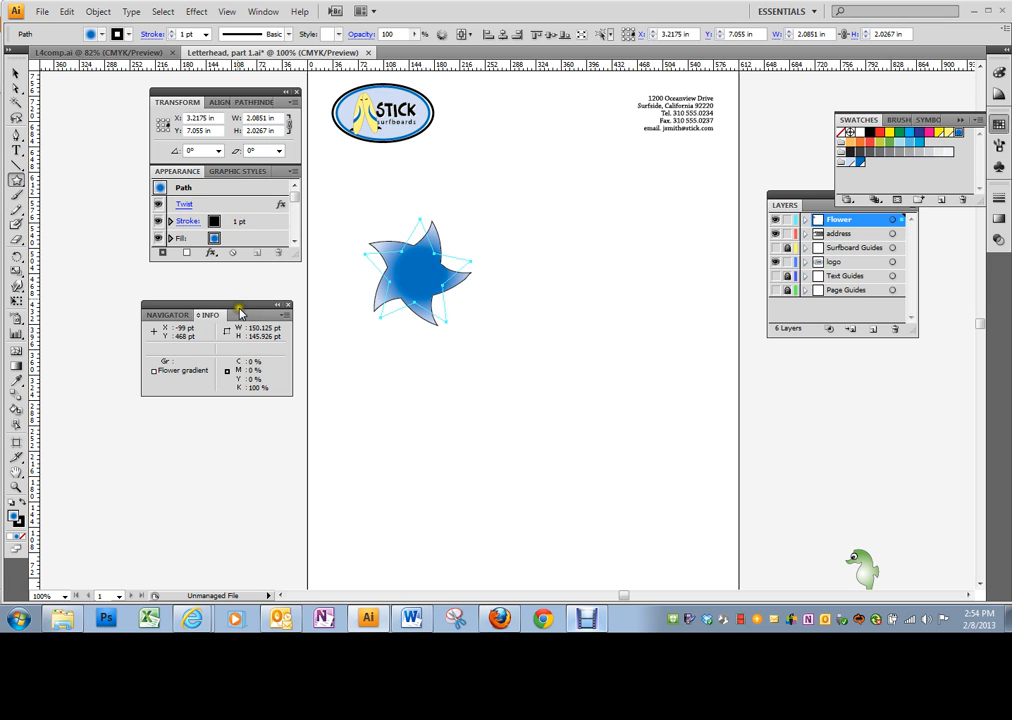
Show the Attributes panel and fit it between the Appearance and Info panels.
drag(240, 306, 248, 366)
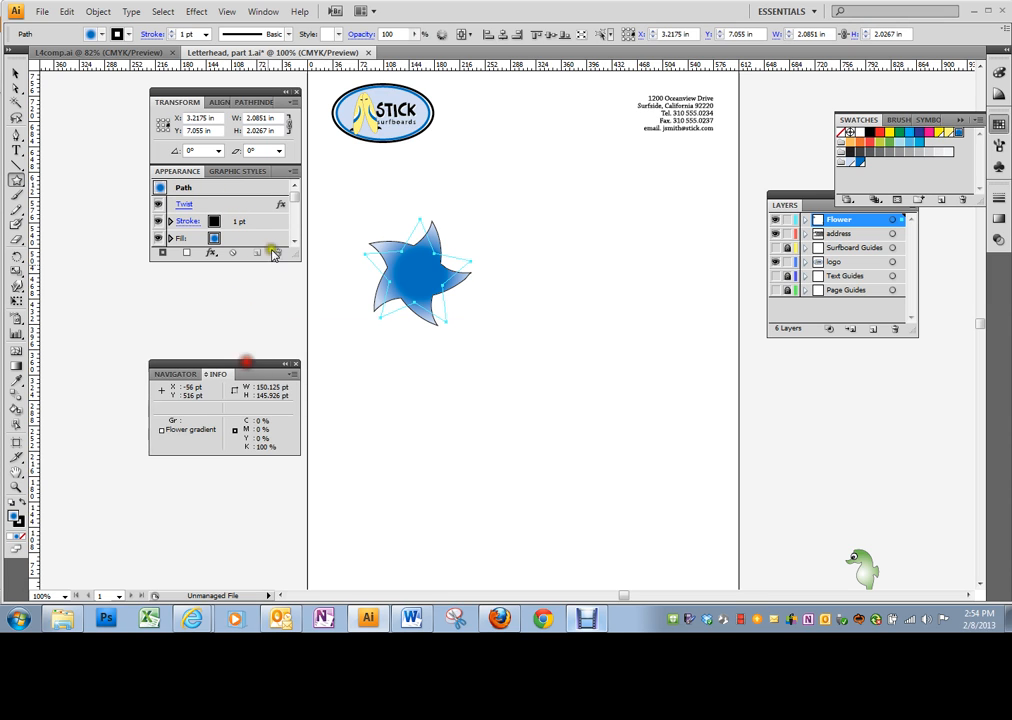
click(281, 12)
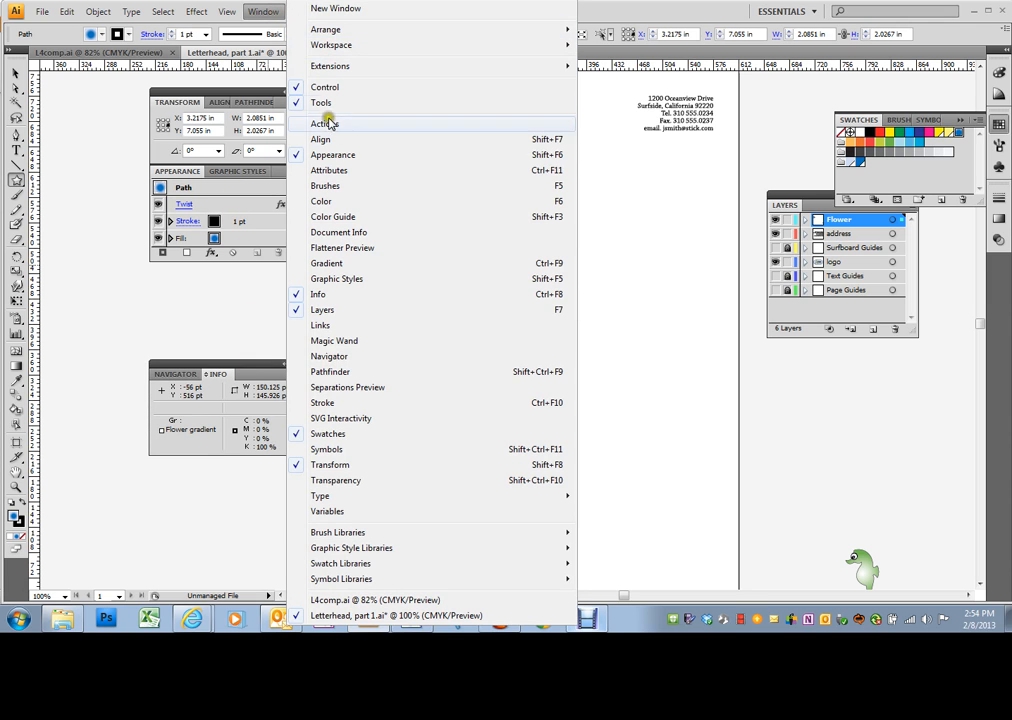
click(328, 171)
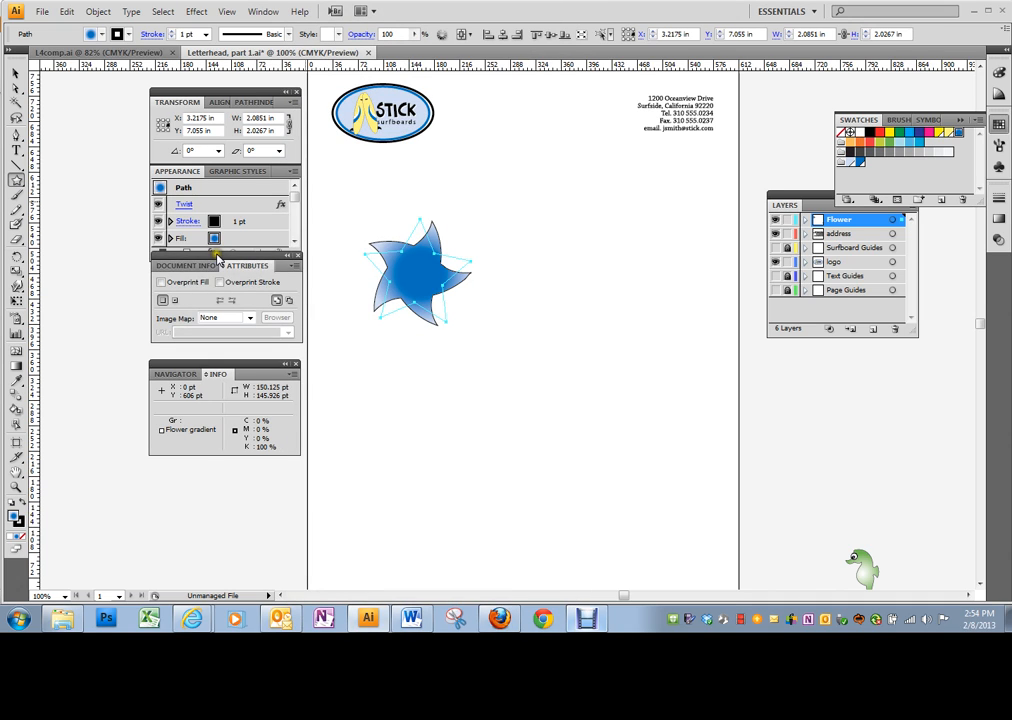
double_click(218, 262)
double_click(218, 262)
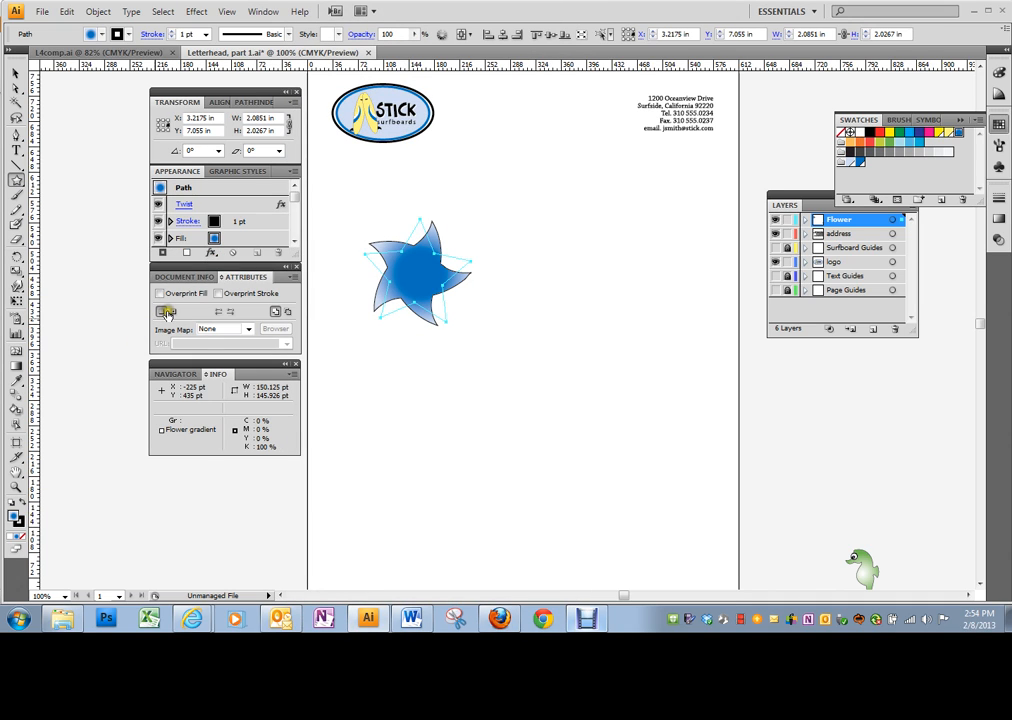
Show the twisted star's center point and set its stroke to none.
click(172, 312)
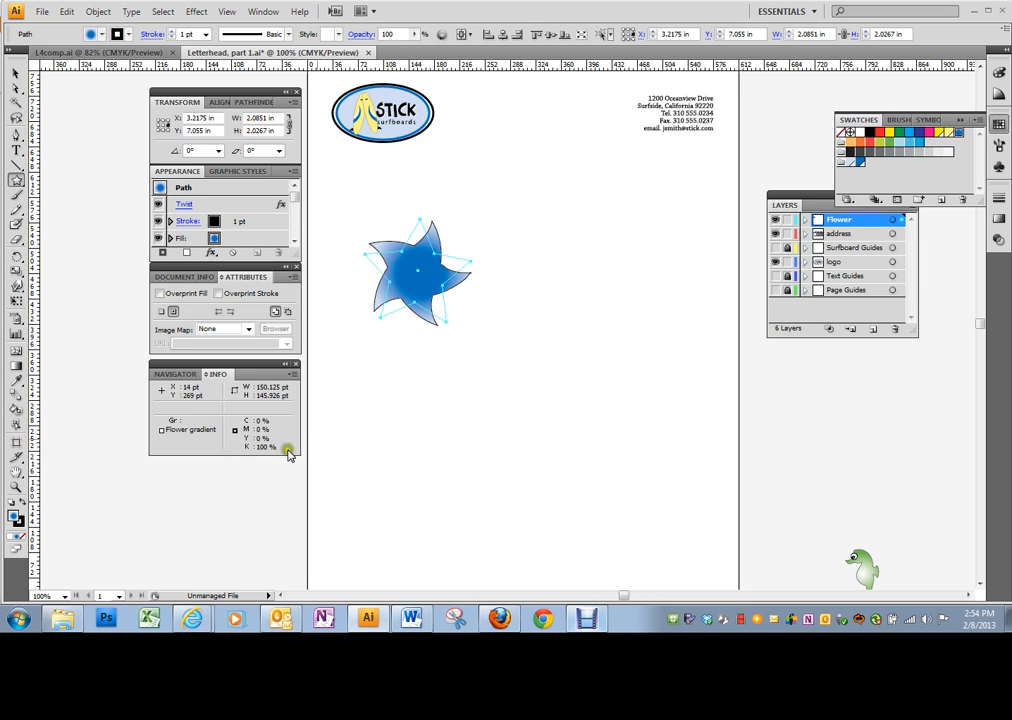
click(19, 523)
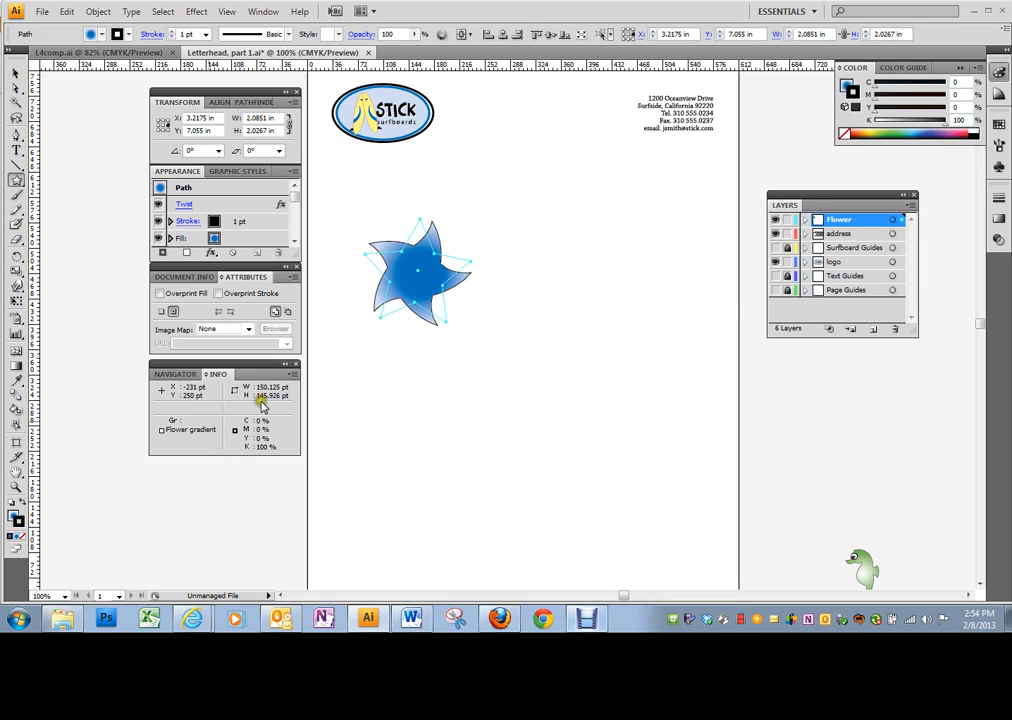
click(843, 133)
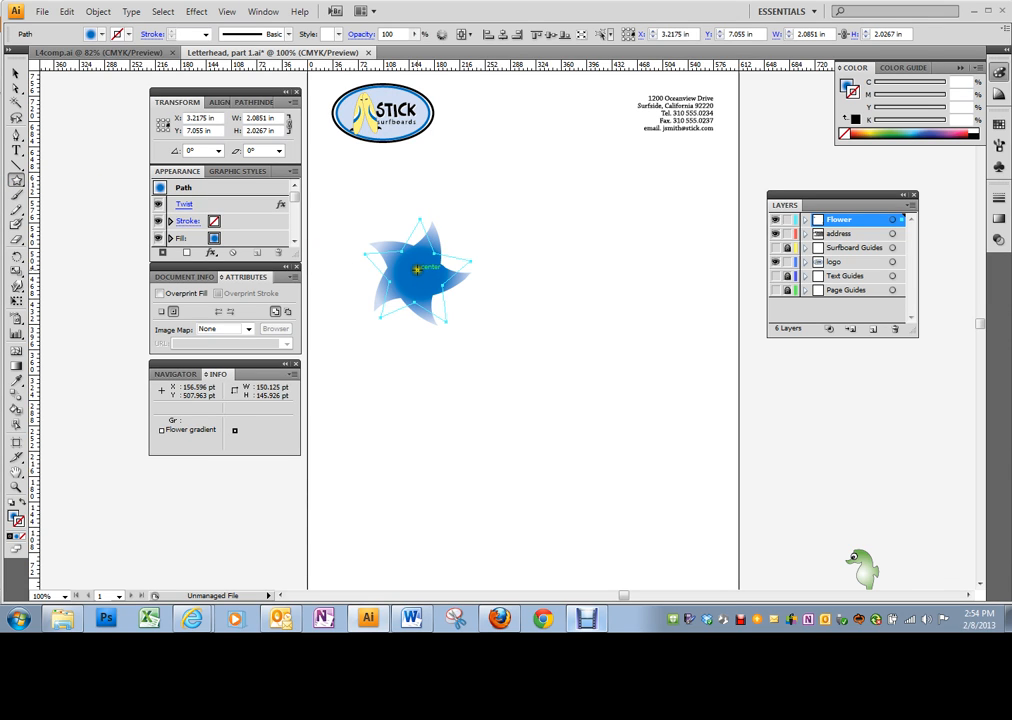
Draw a second star about 150 by 146 pt from the twisted star's center, pointing down, with white fill and black stroke.
drag(417, 269, 414, 325)
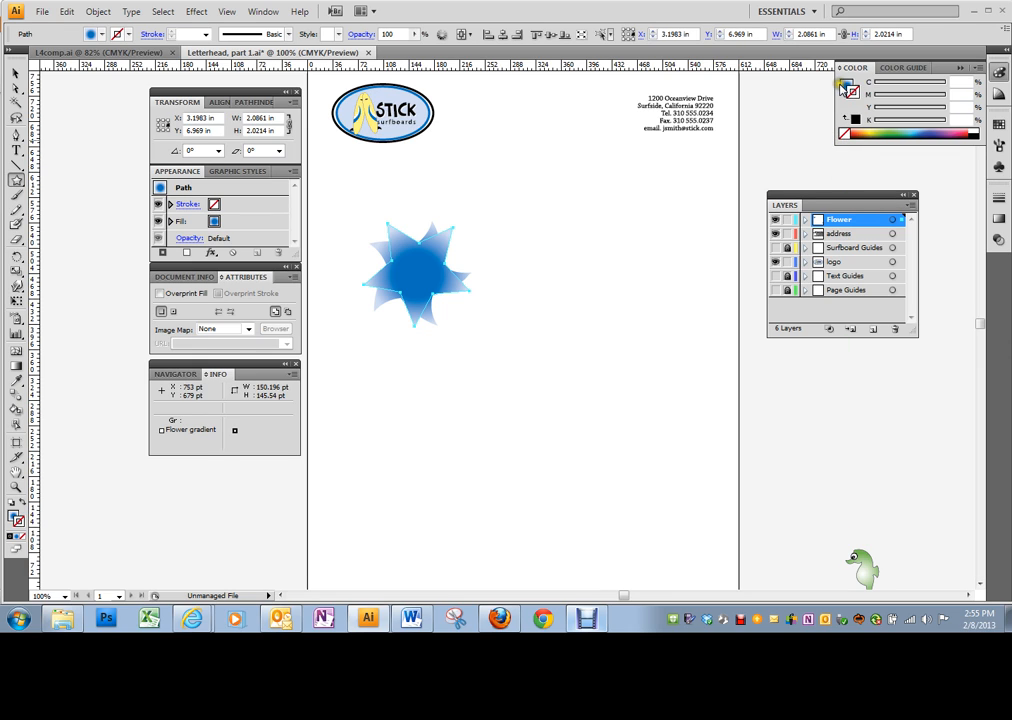
click(845, 85)
click(973, 131)
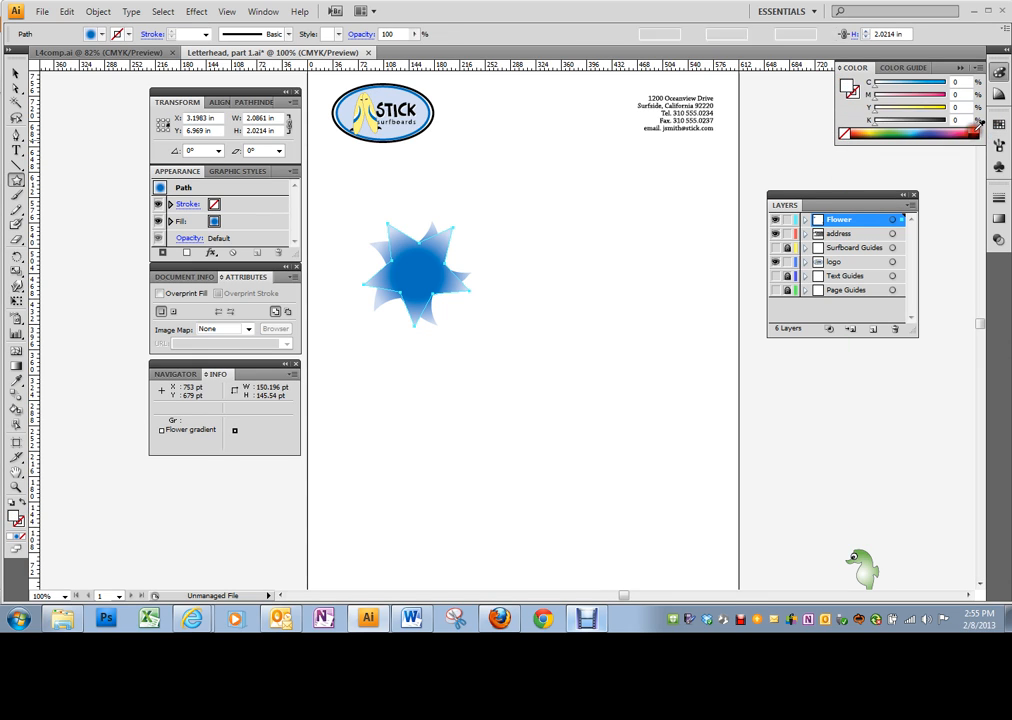
click(854, 92)
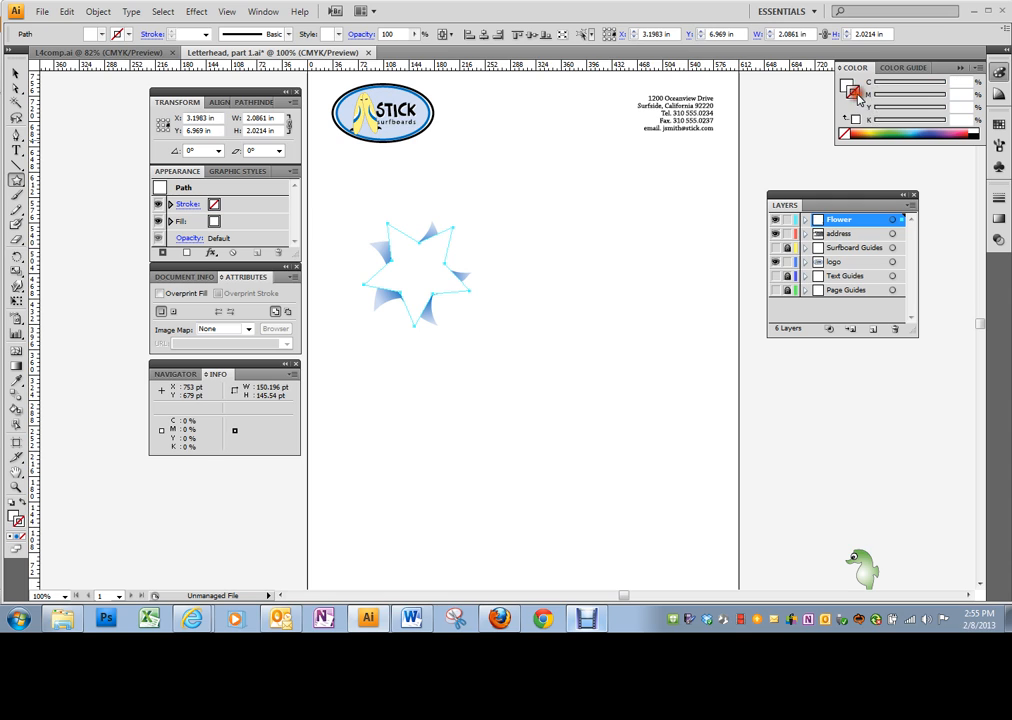
click(975, 131)
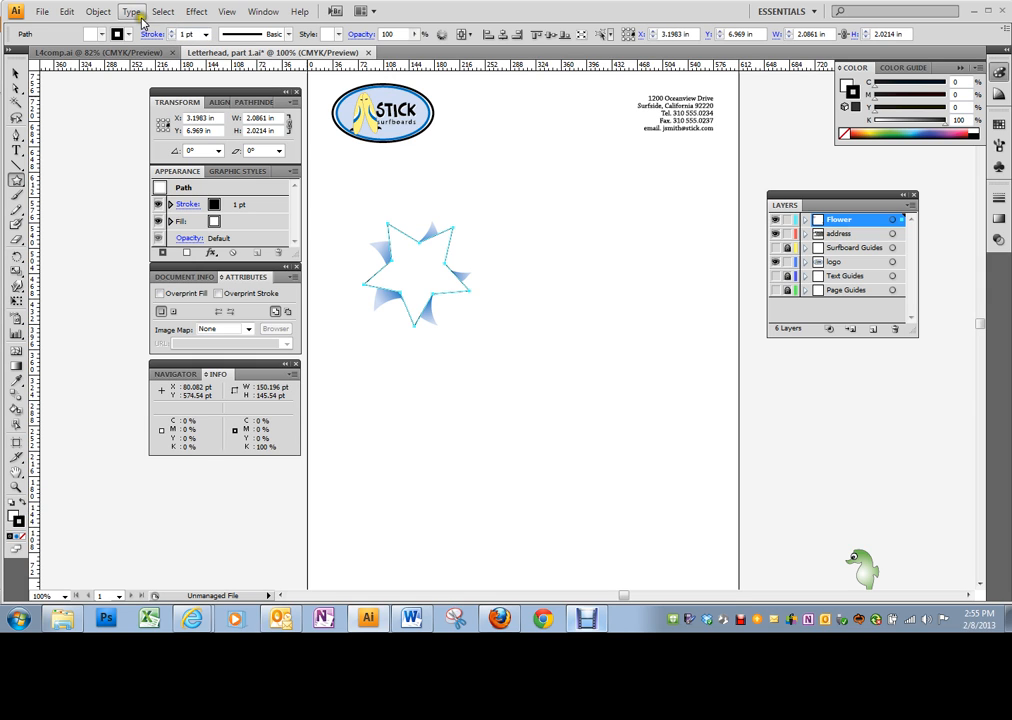
Apply a Pucker & Bloat effect with 50% bloat to the white star, with Preview enabled.
click(194, 12)
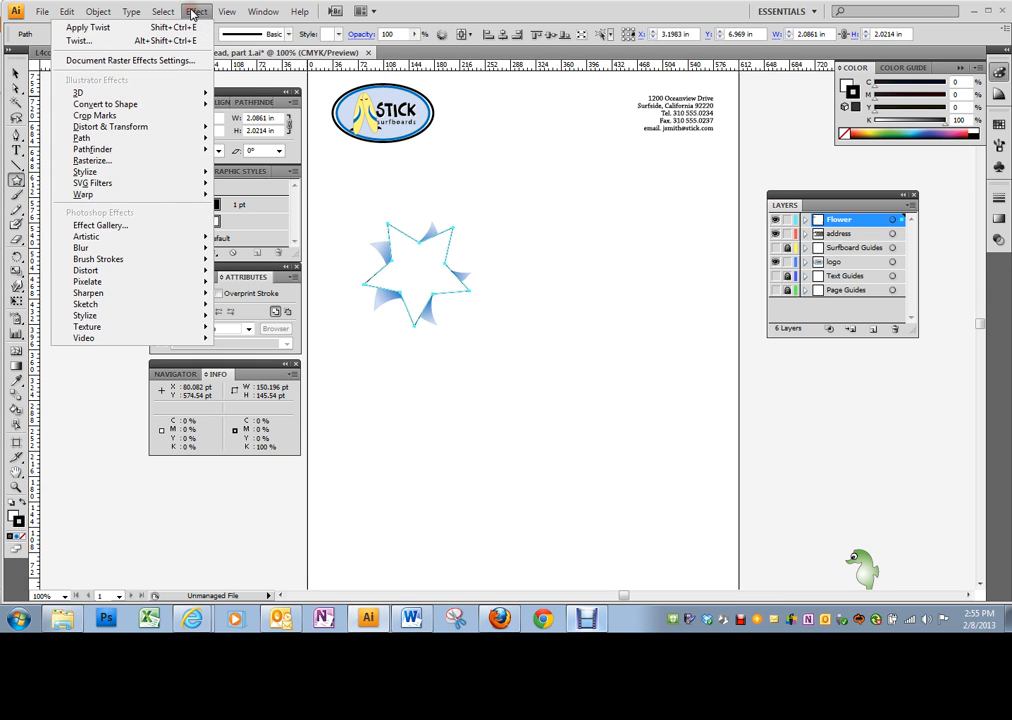
mouse_move(127, 133)
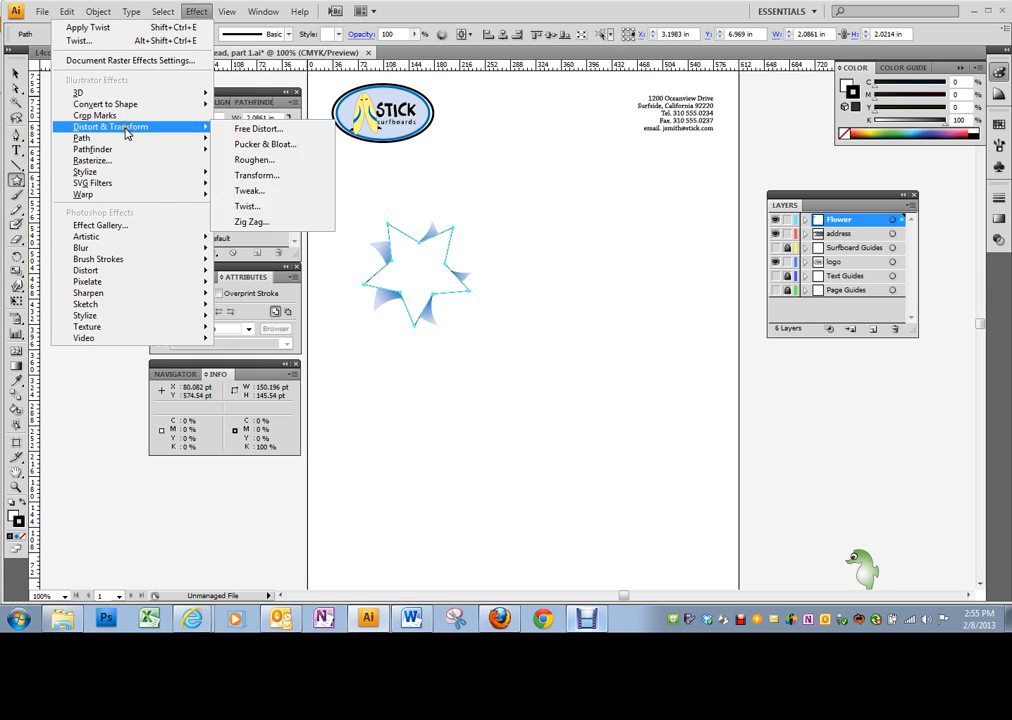
click(298, 146)
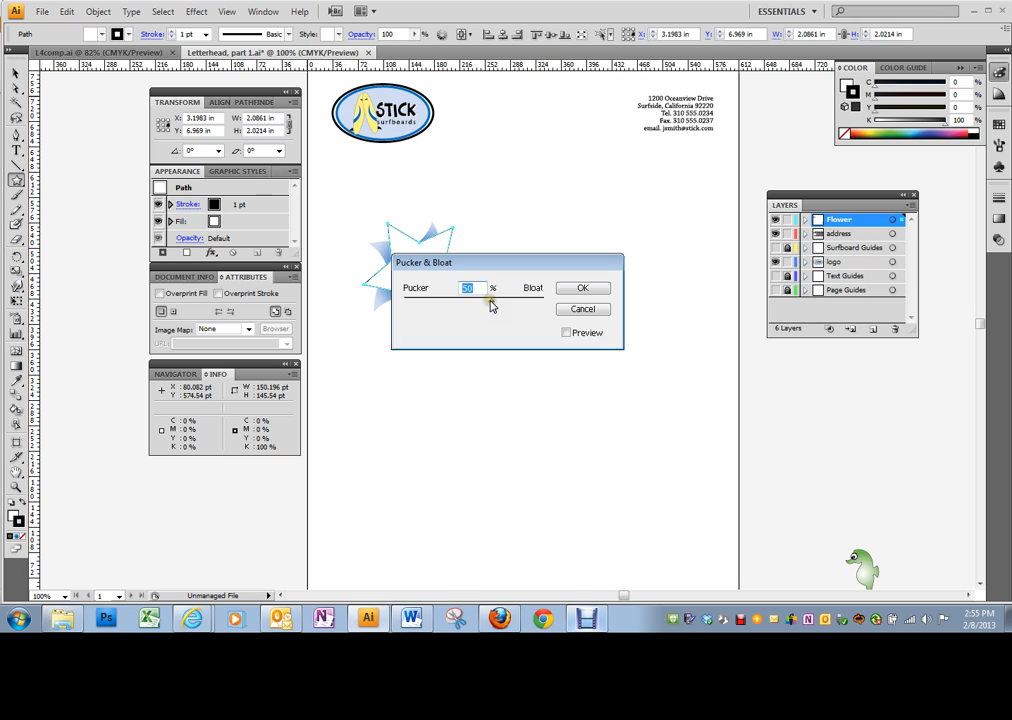
click(567, 332)
drag(528, 270, 607, 254)
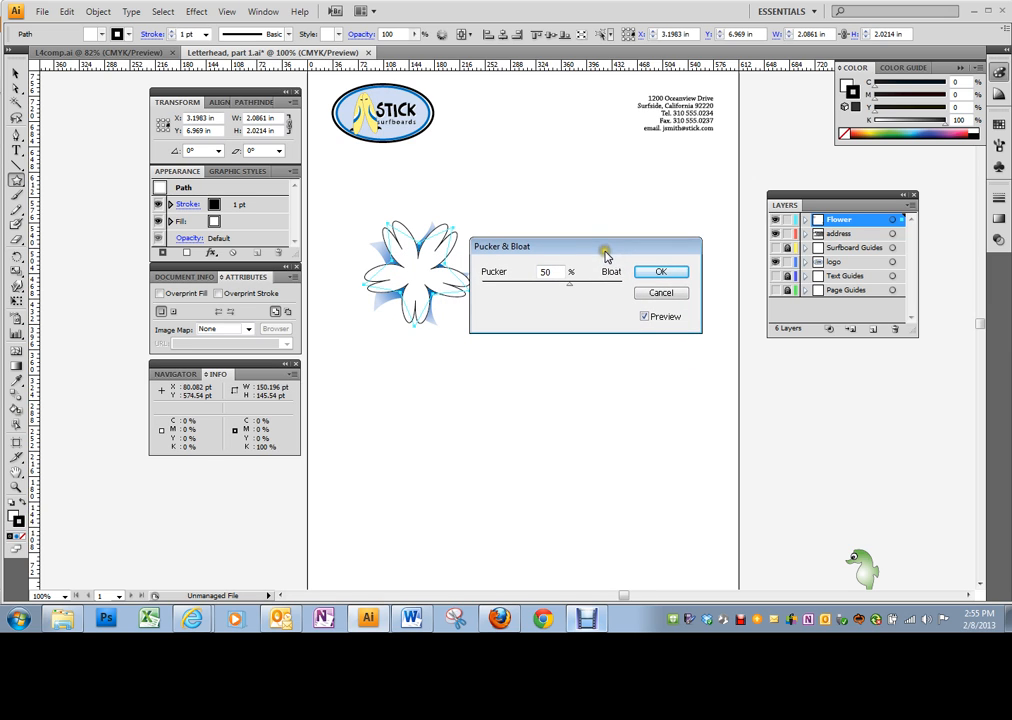
click(659, 274)
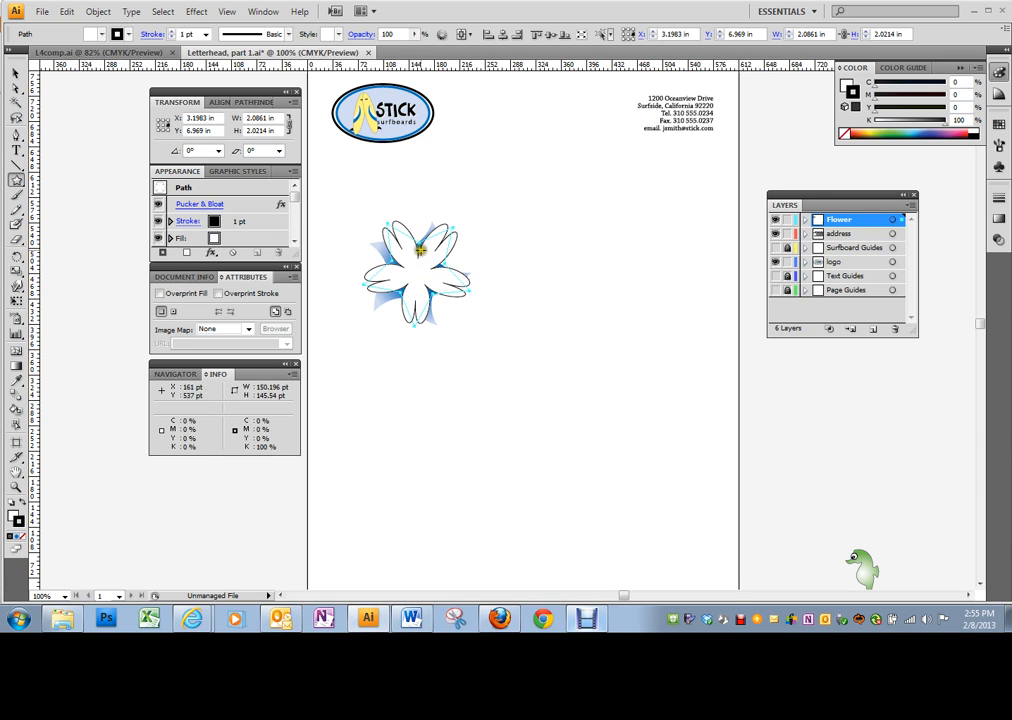
Draw an ellipse about 22 by 38 pt with the Ellipse tool and move it onto the flower's center.
click(17, 181)
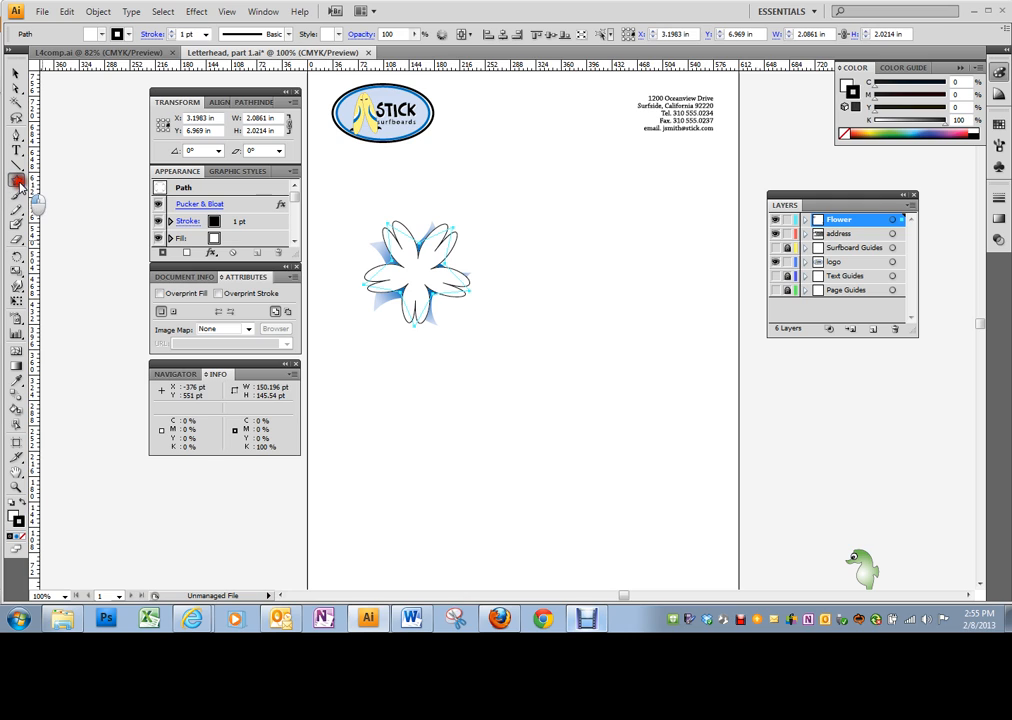
drag(20, 185, 57, 213)
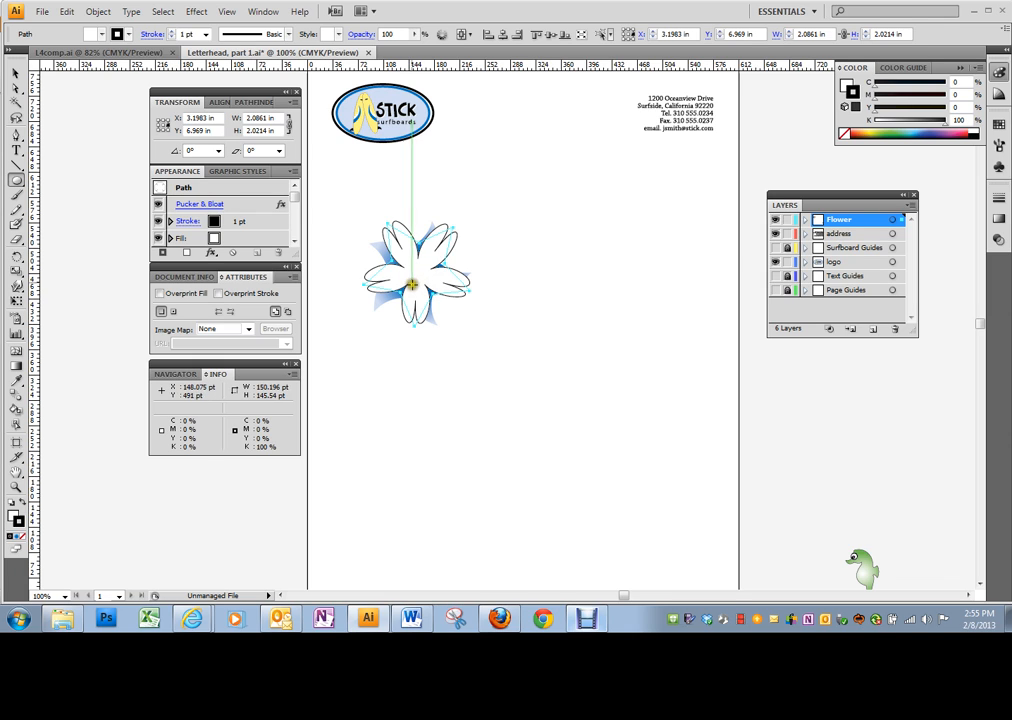
drag(409, 264, 424, 292)
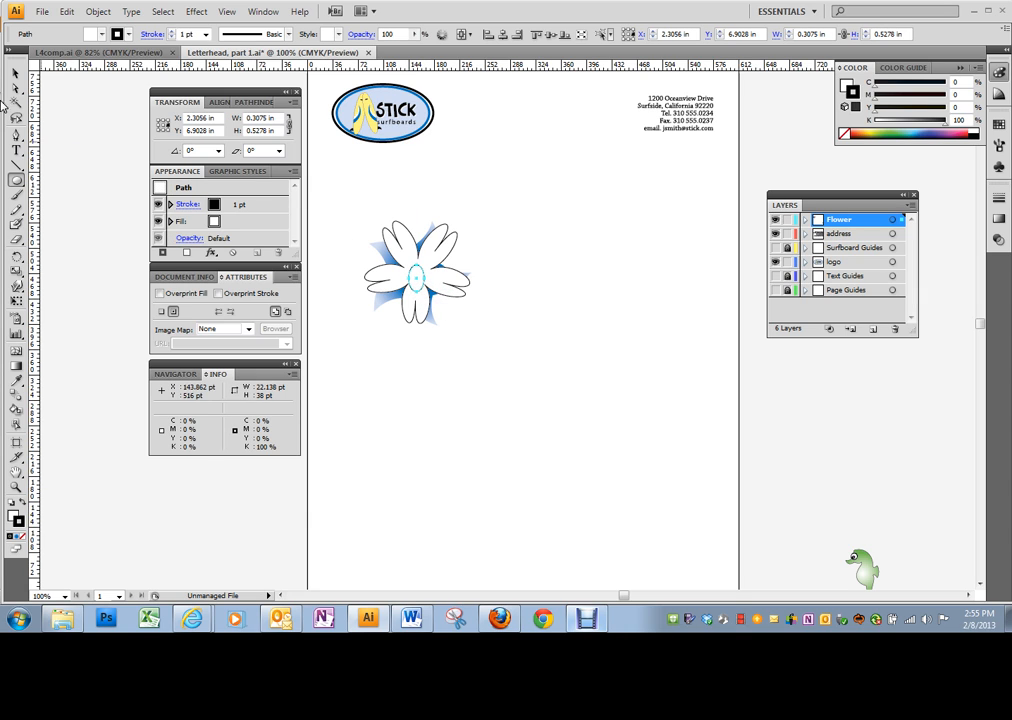
key(v)
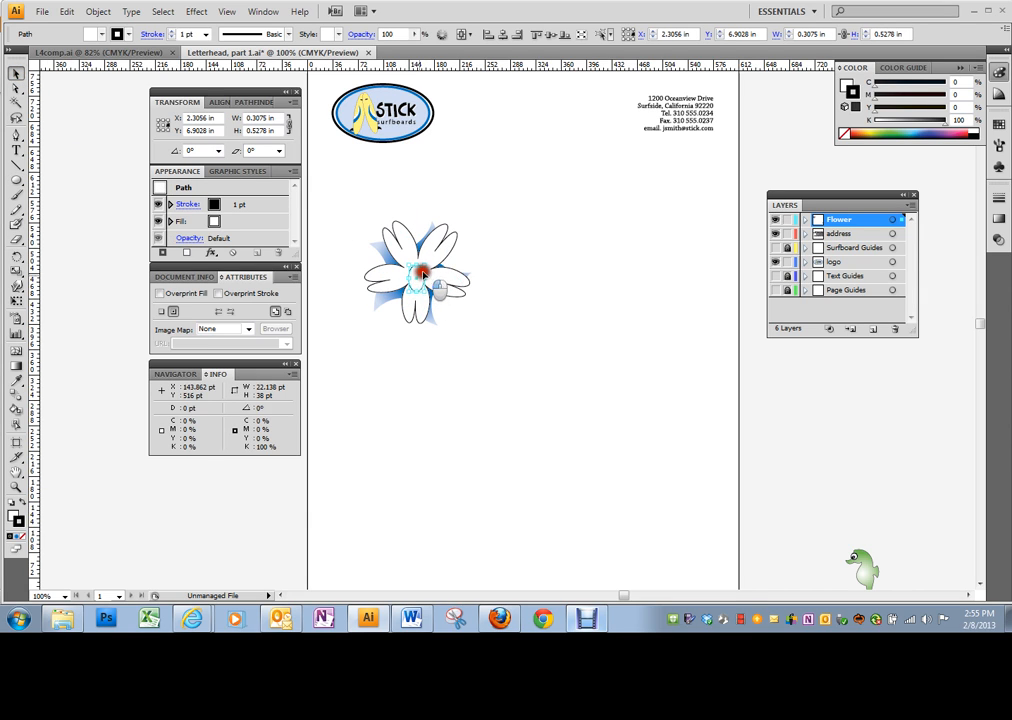
drag(421, 286, 422, 277)
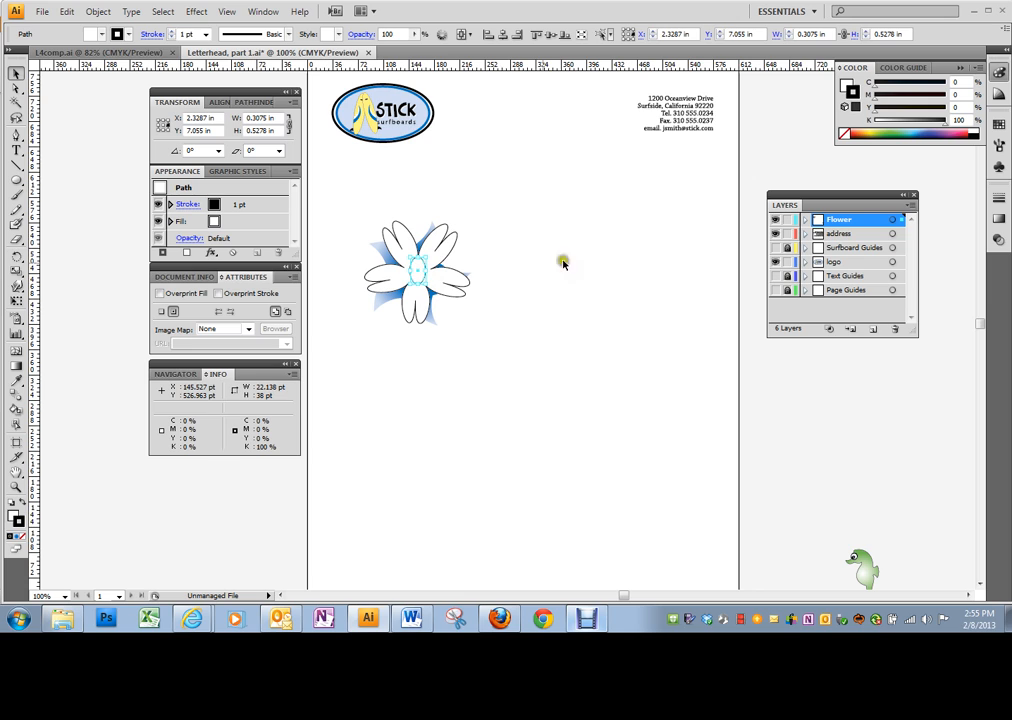
Give the ellipse at the flower's center a light yellow fill of about C 3.92%, Y 61.18% and a black stroke.
click(845, 133)
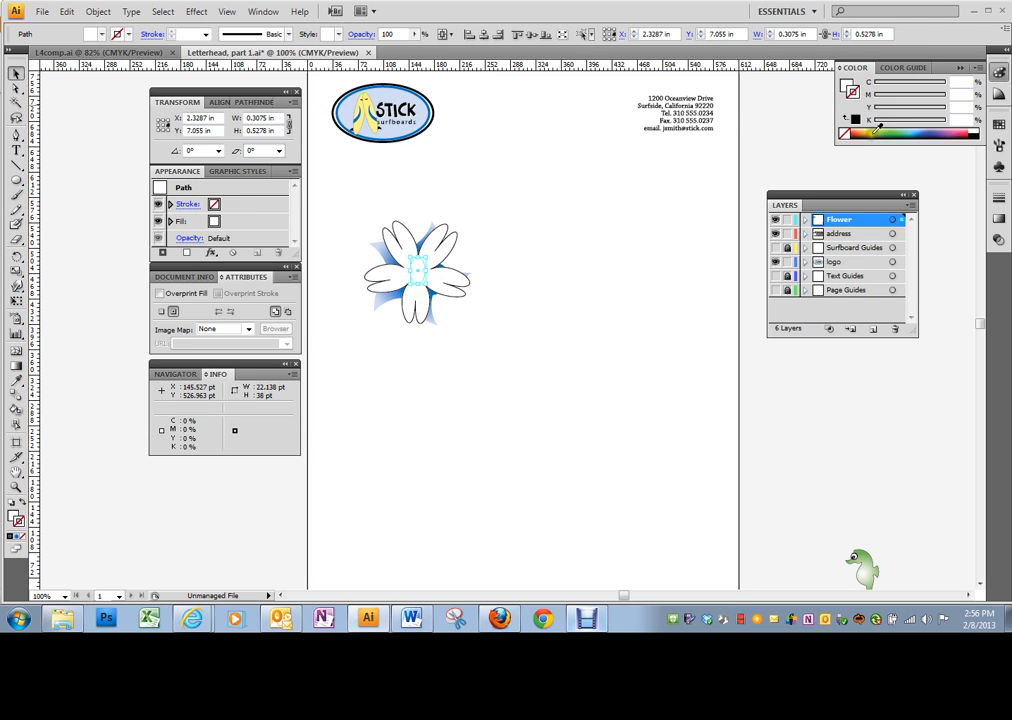
click(848, 86)
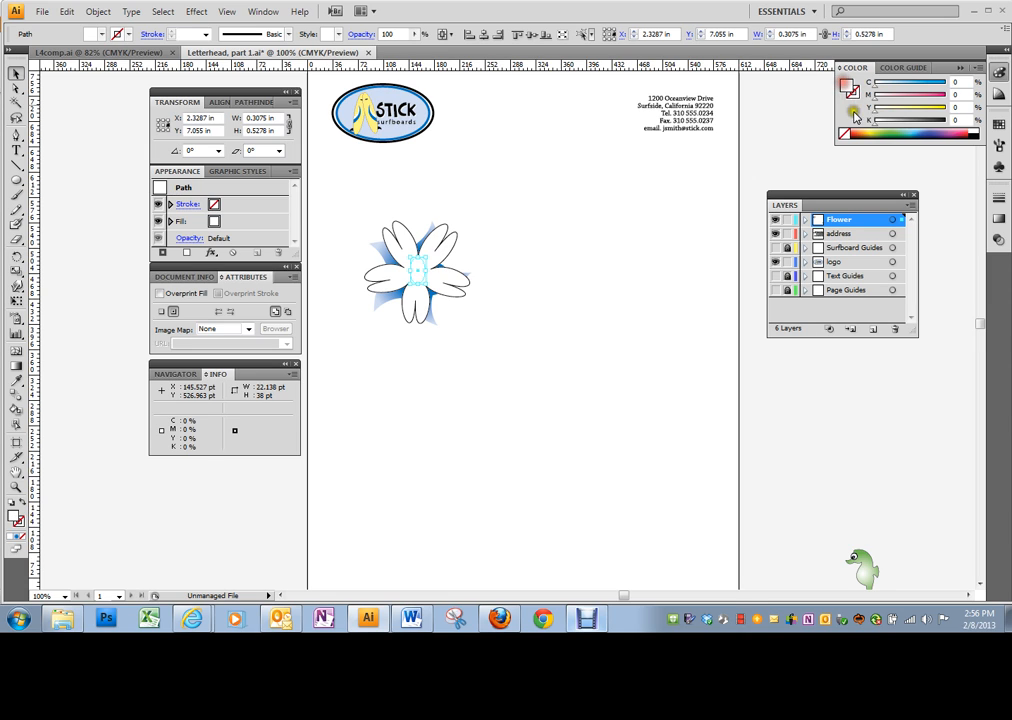
click(885, 130)
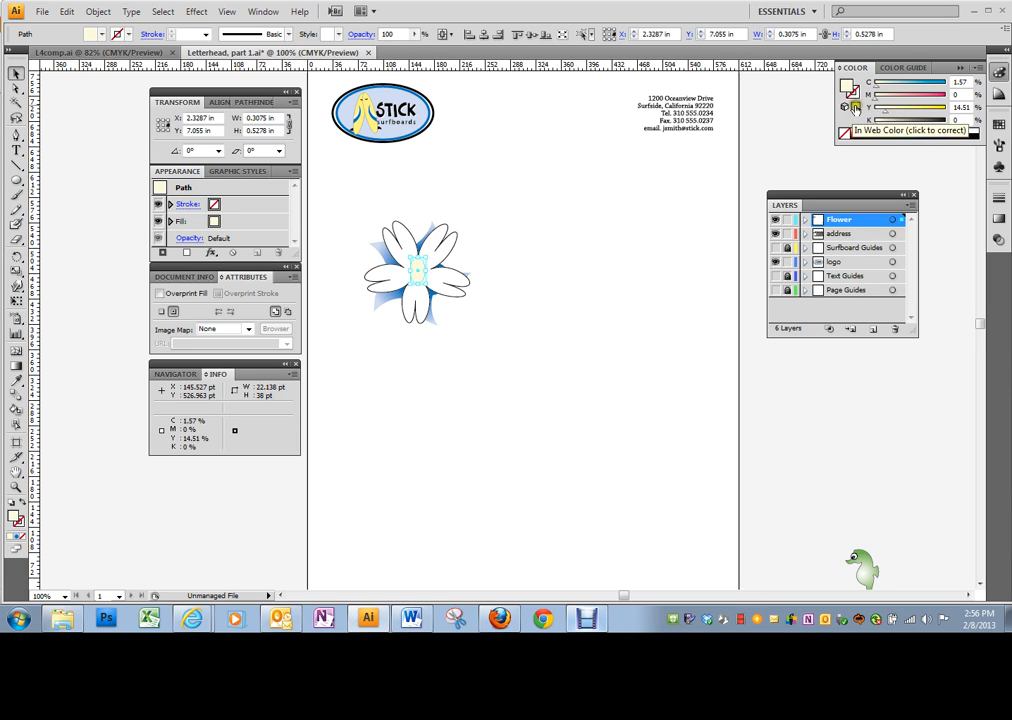
click(852, 90)
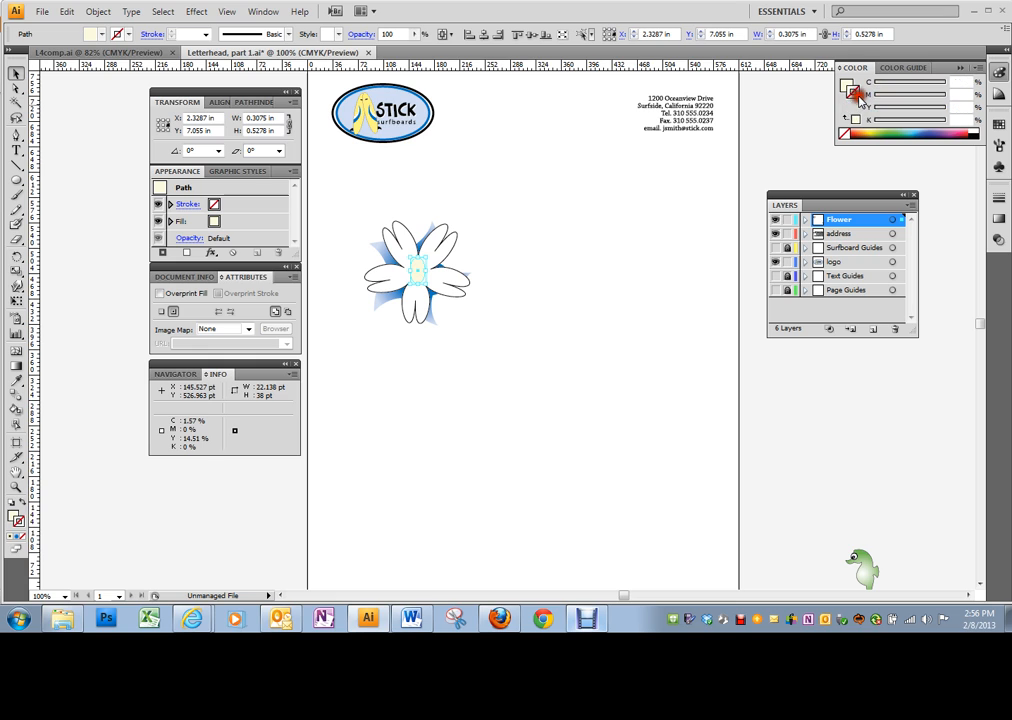
click(974, 135)
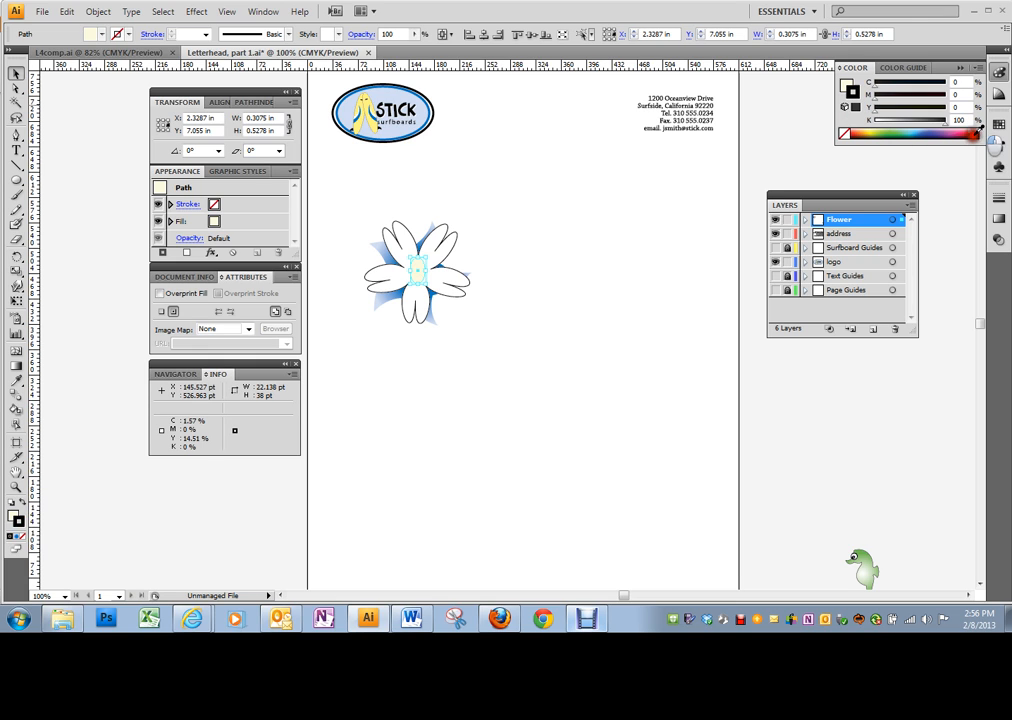
click(846, 86)
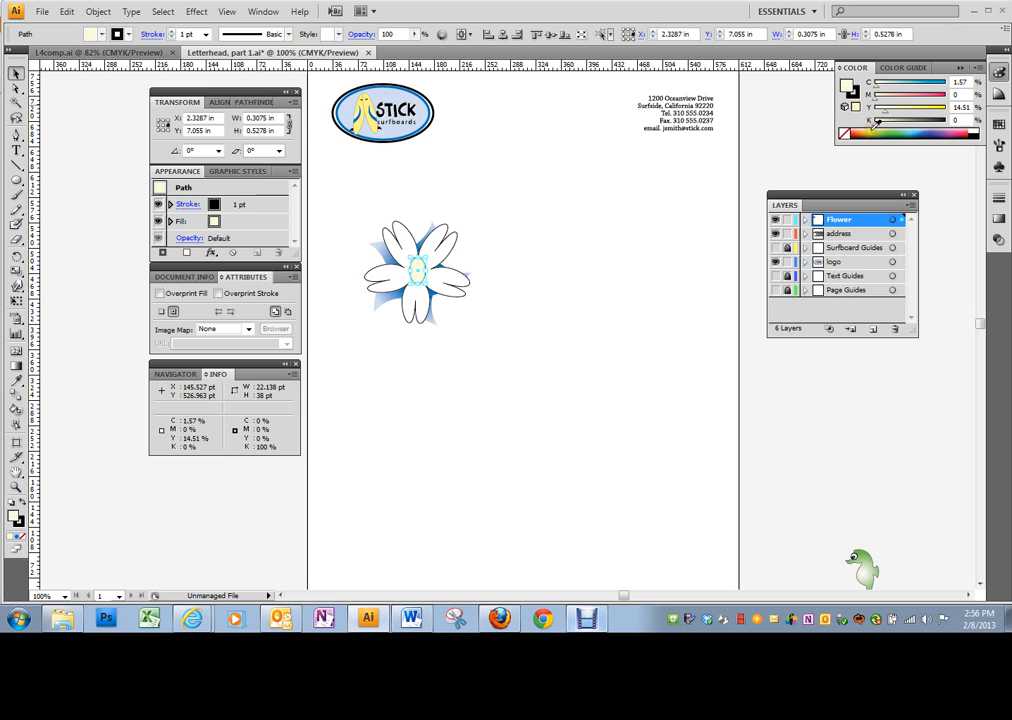
click(865, 133)
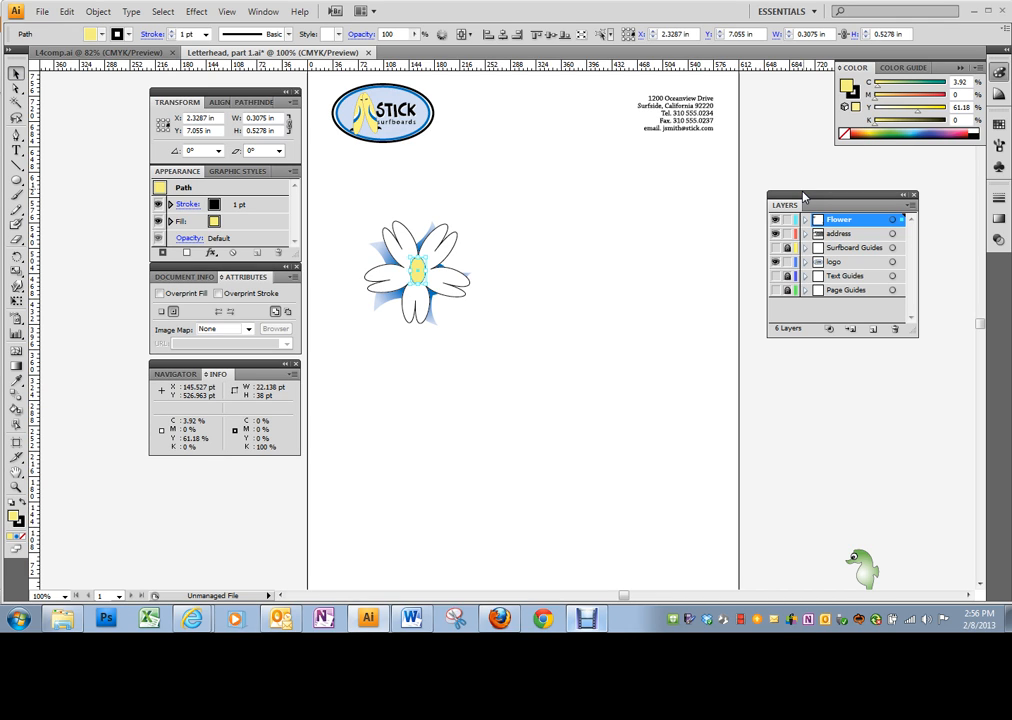
Shift the yellow ellipse slightly to the left so it sits at the middle of the flower.
click(353, 203)
click(424, 275)
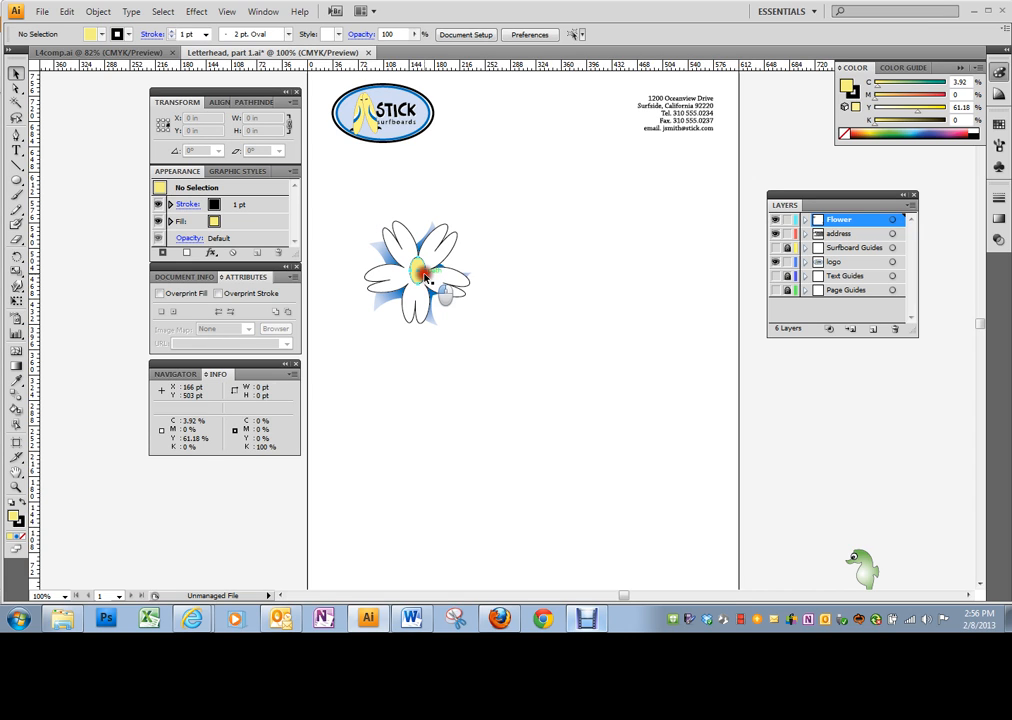
drag(424, 275, 420, 276)
Group the two stars and the ellipse into one flower and move the group slightly right and down on the page.
drag(334, 203, 487, 352)
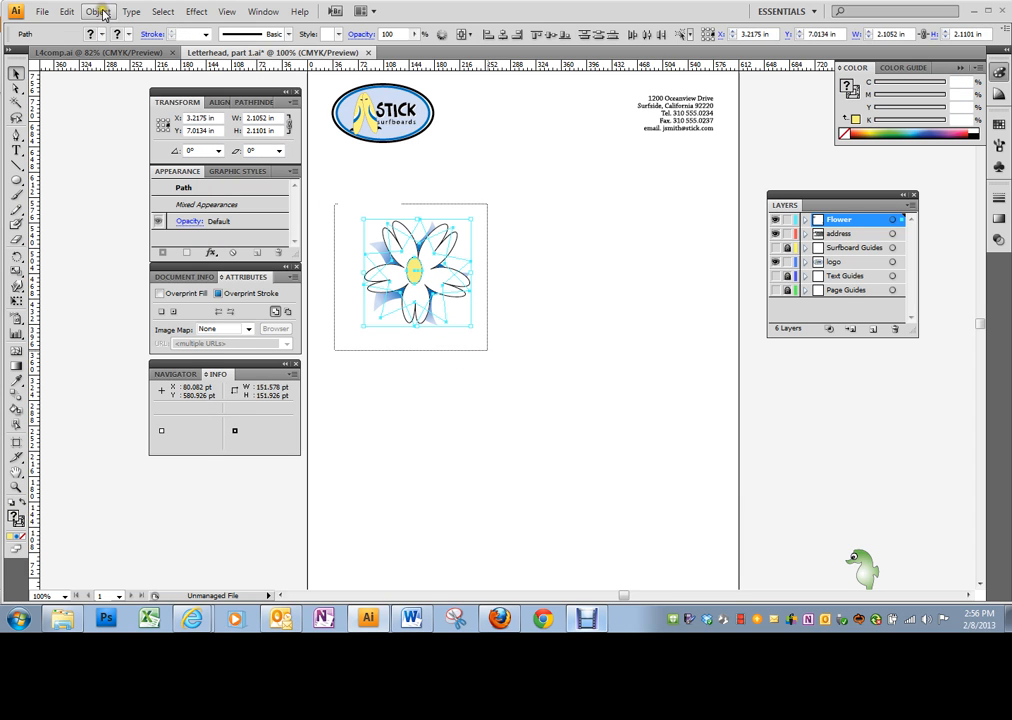
click(98, 11)
click(63, 65)
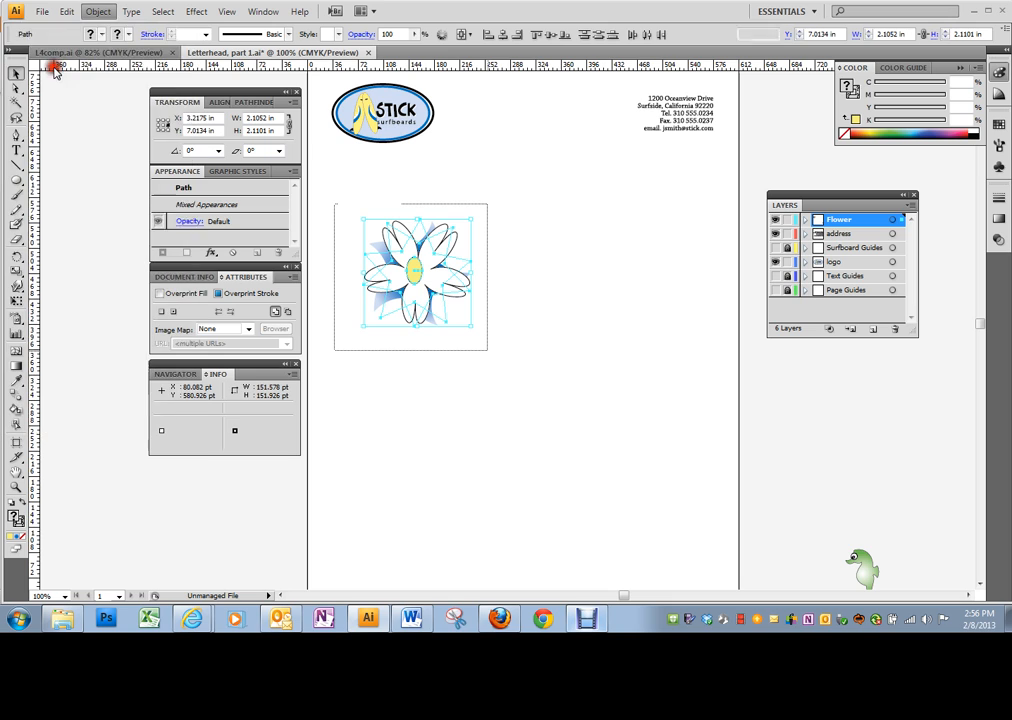
click(470, 377)
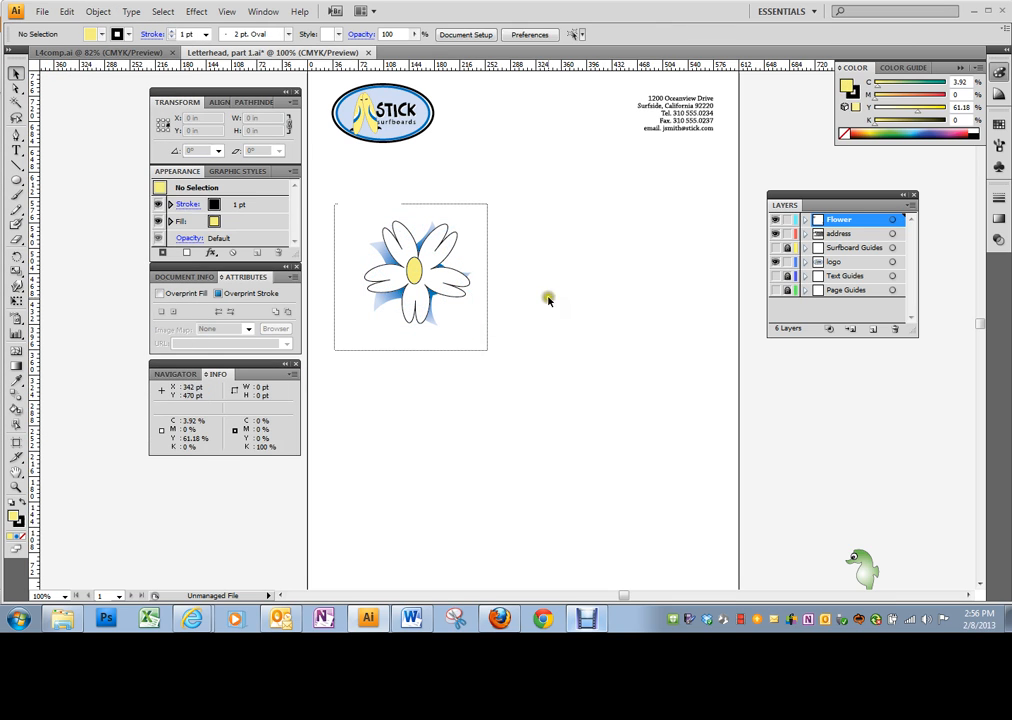
drag(445, 290, 498, 303)
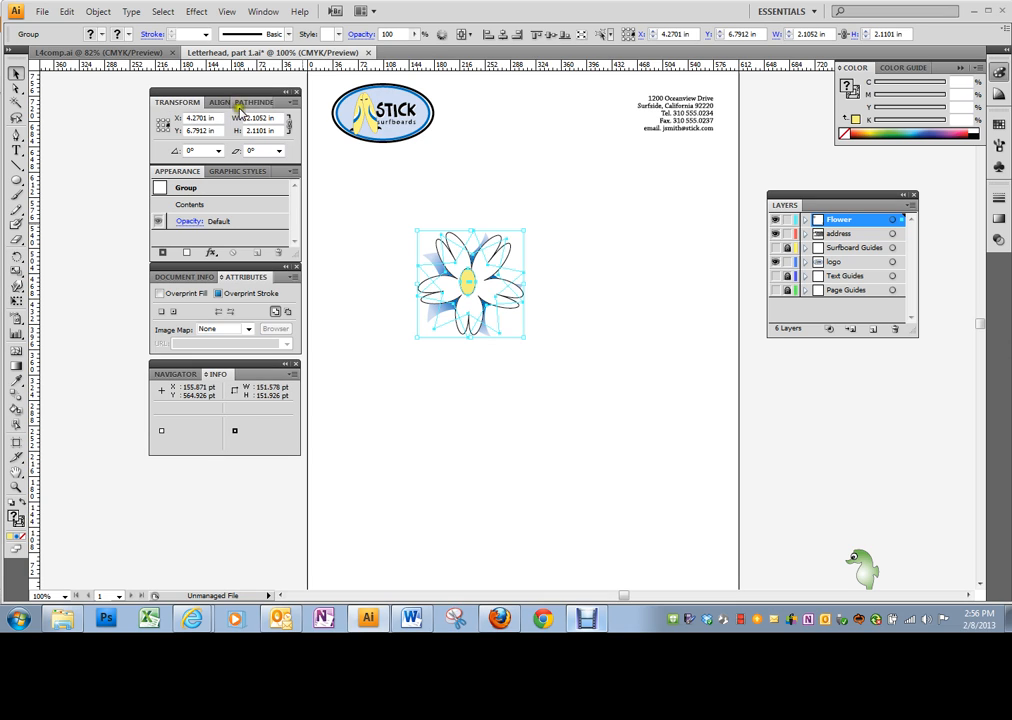
Shear the flower group slightly to the right and scale it proportionally to a width of 0.75 in.
click(259, 151)
key(Return)
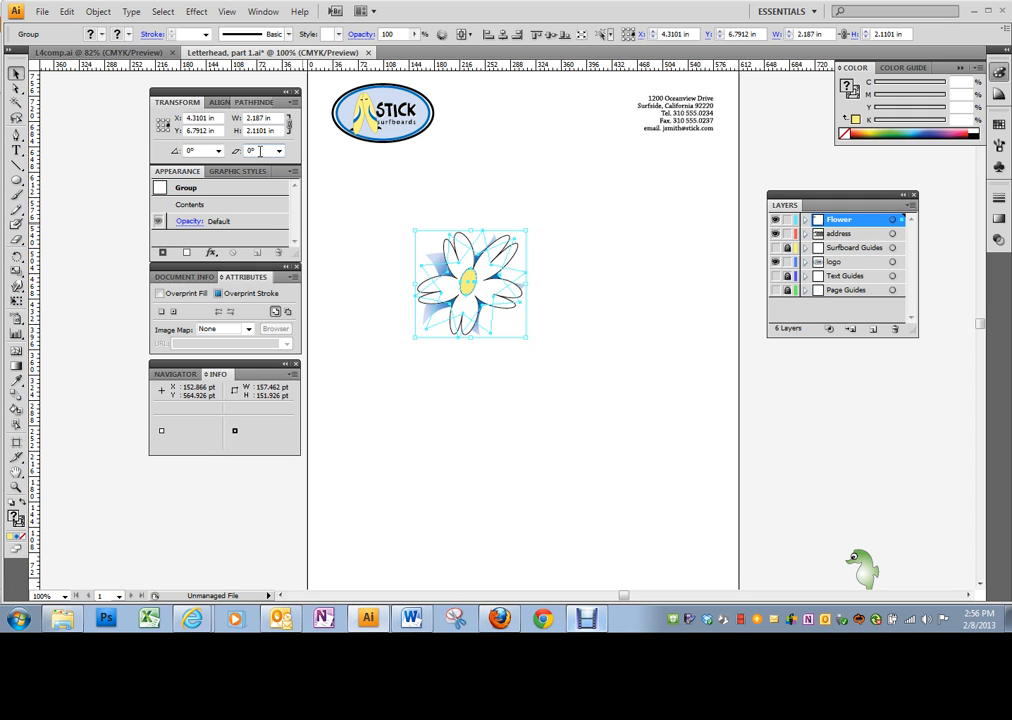
click(257, 131)
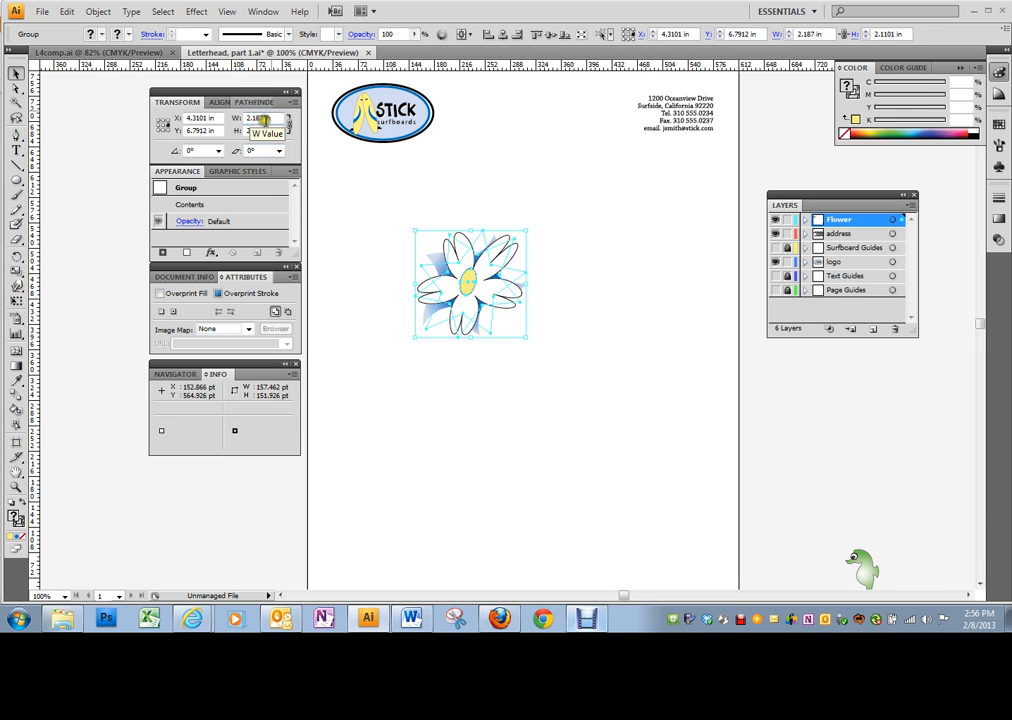
click(235, 118)
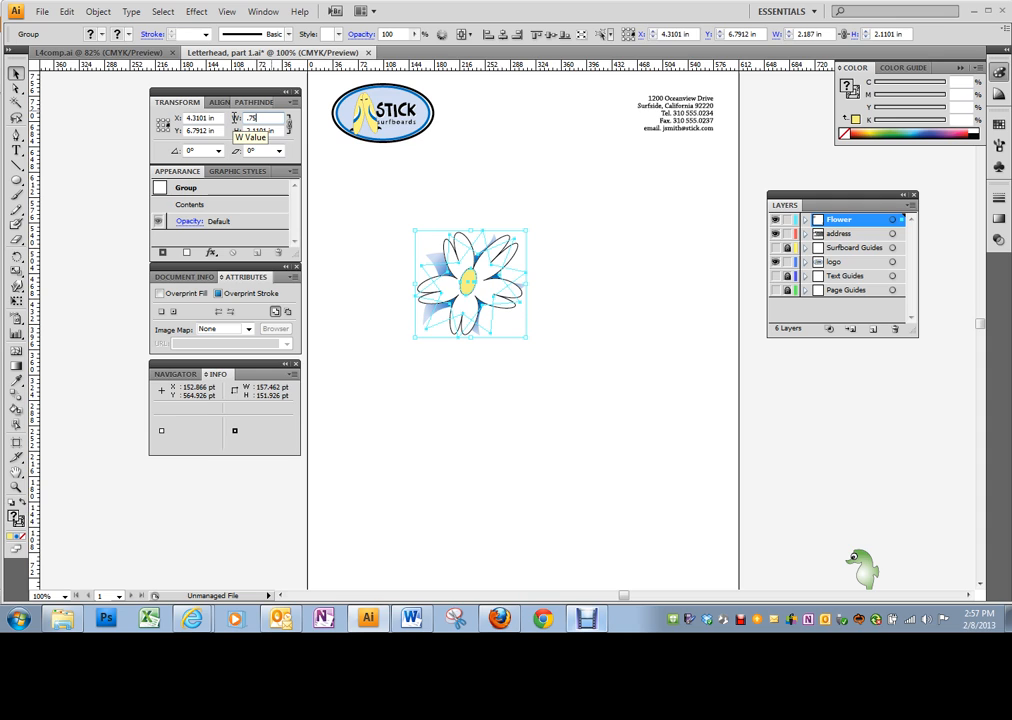
key(Return)
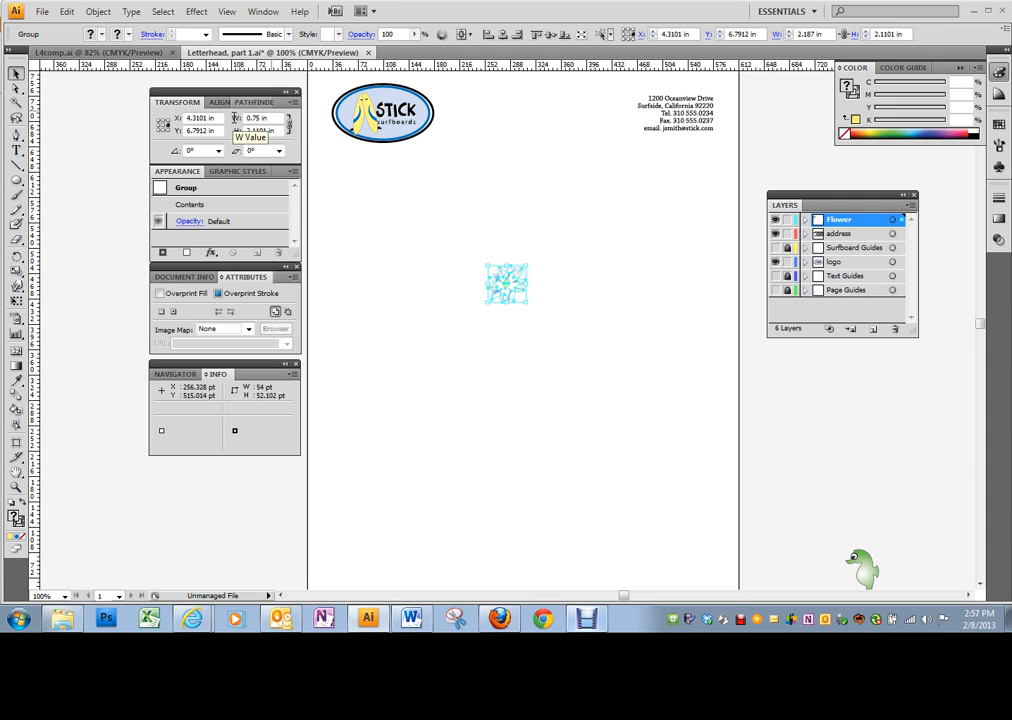
click(436, 236)
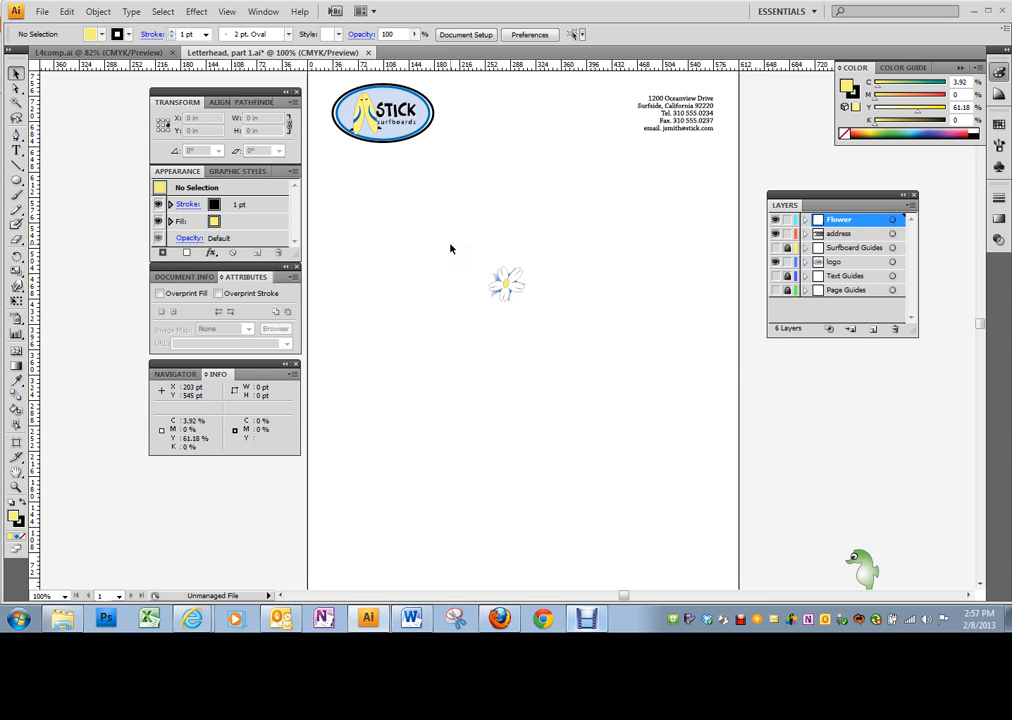
Duplicate the small flower twice and arrange the copies below the original as an overlapping triangular cluster of three.
key(ctrl+plus)
key(ctrl+plus)
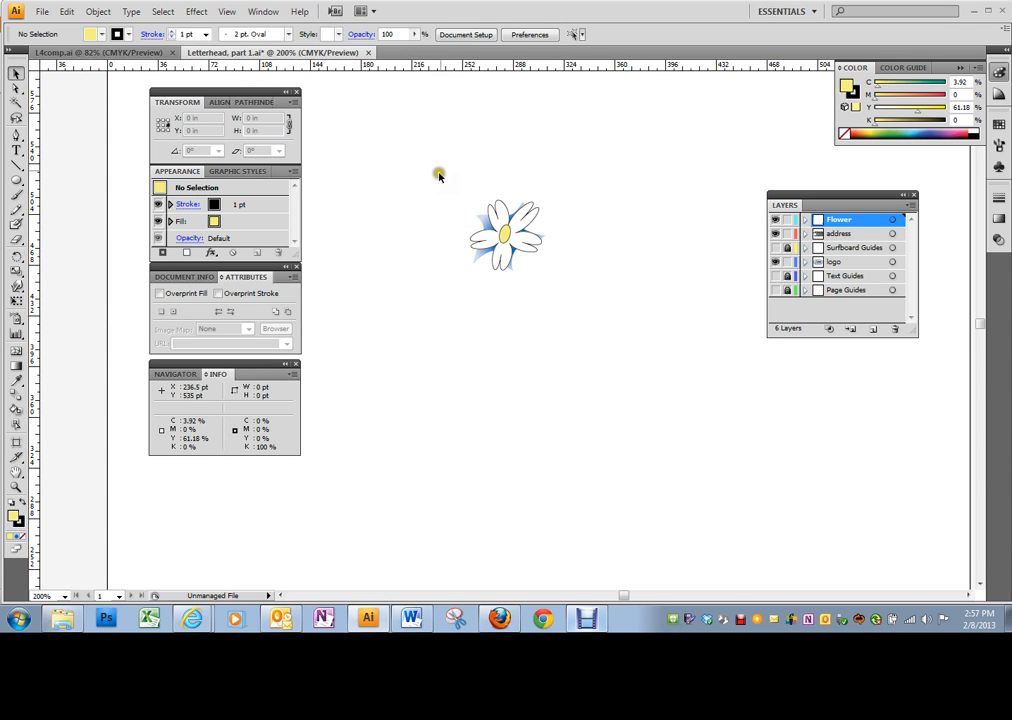
drag(455, 185, 558, 300)
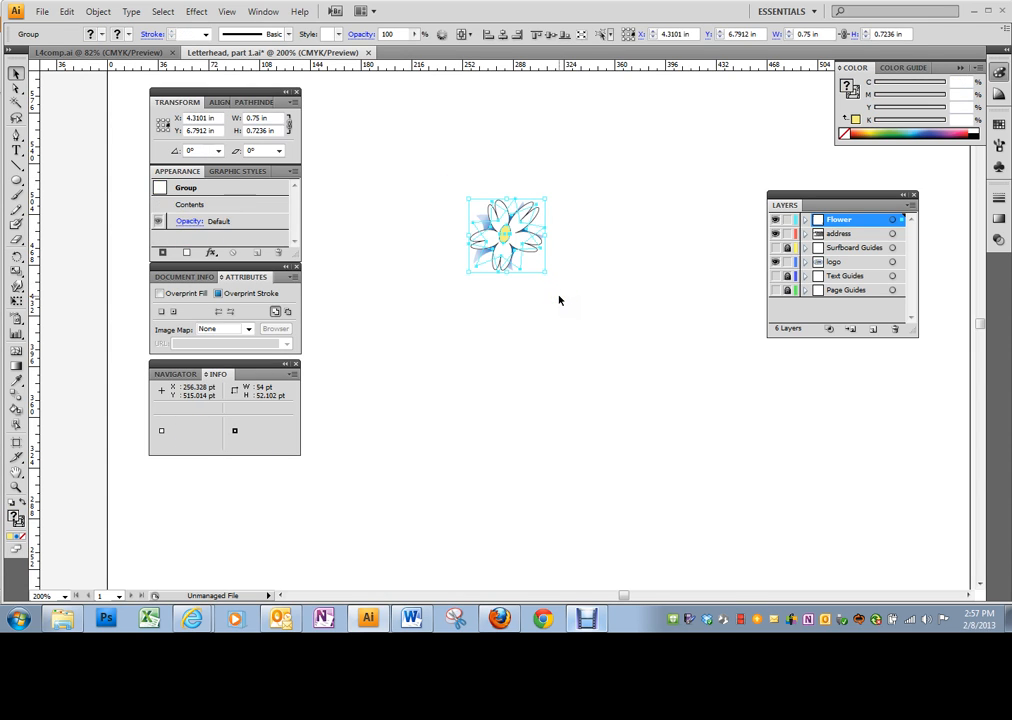
drag(506, 233, 477, 272)
drag(516, 228, 535, 266)
click(526, 228)
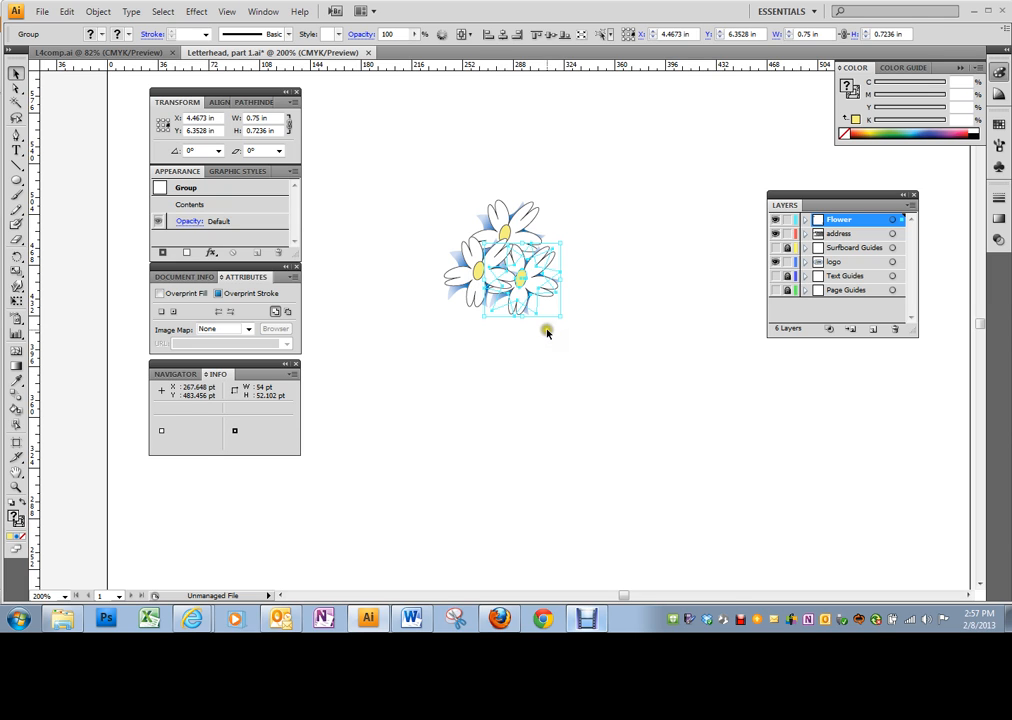
click(467, 284)
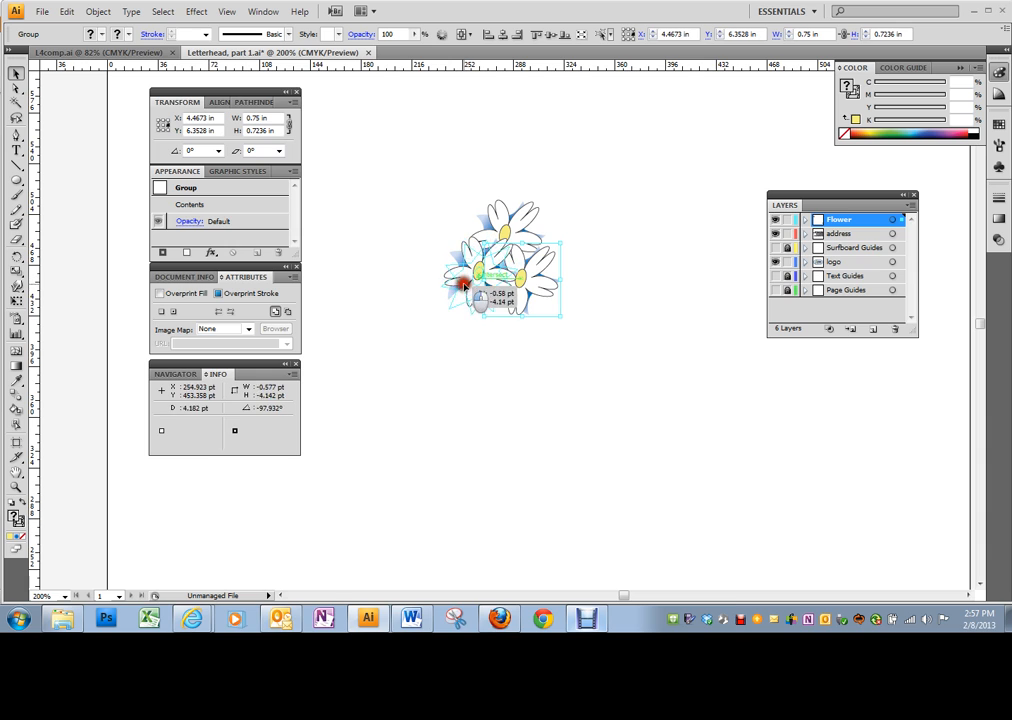
click(480, 356)
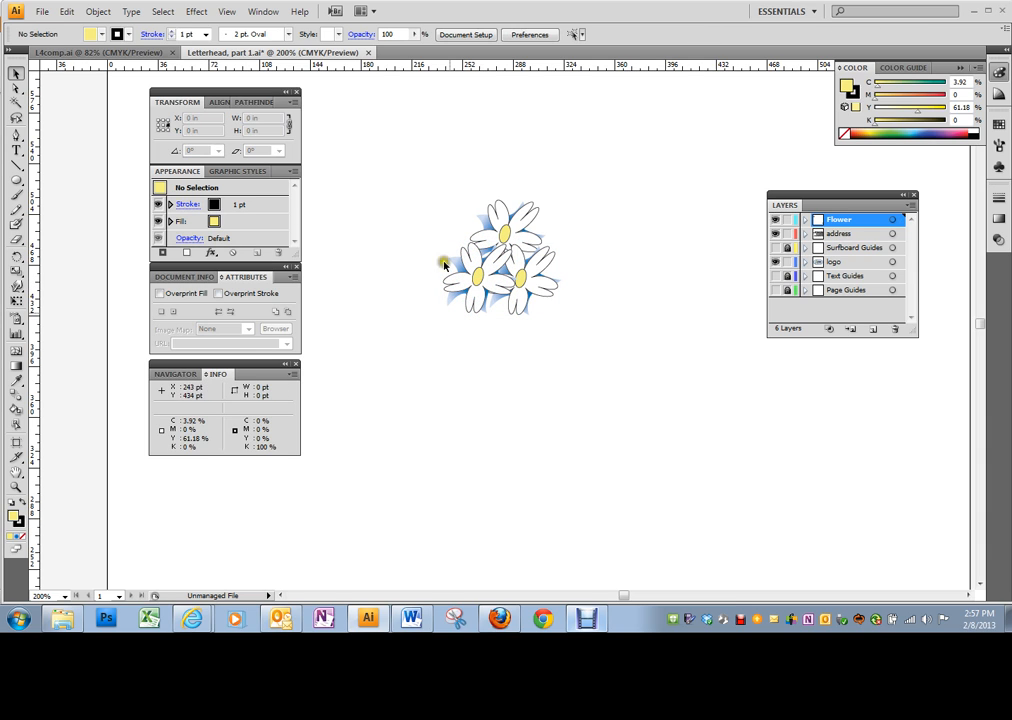
Select all three flowers in the cluster and group them.
drag(410, 165, 570, 385)
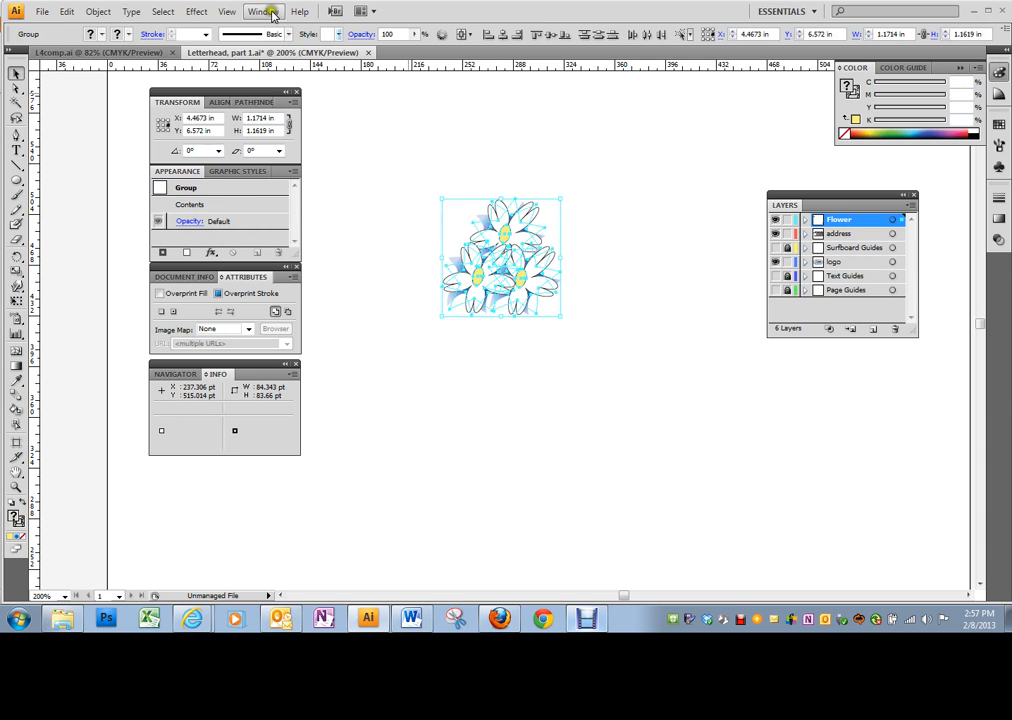
click(98, 11)
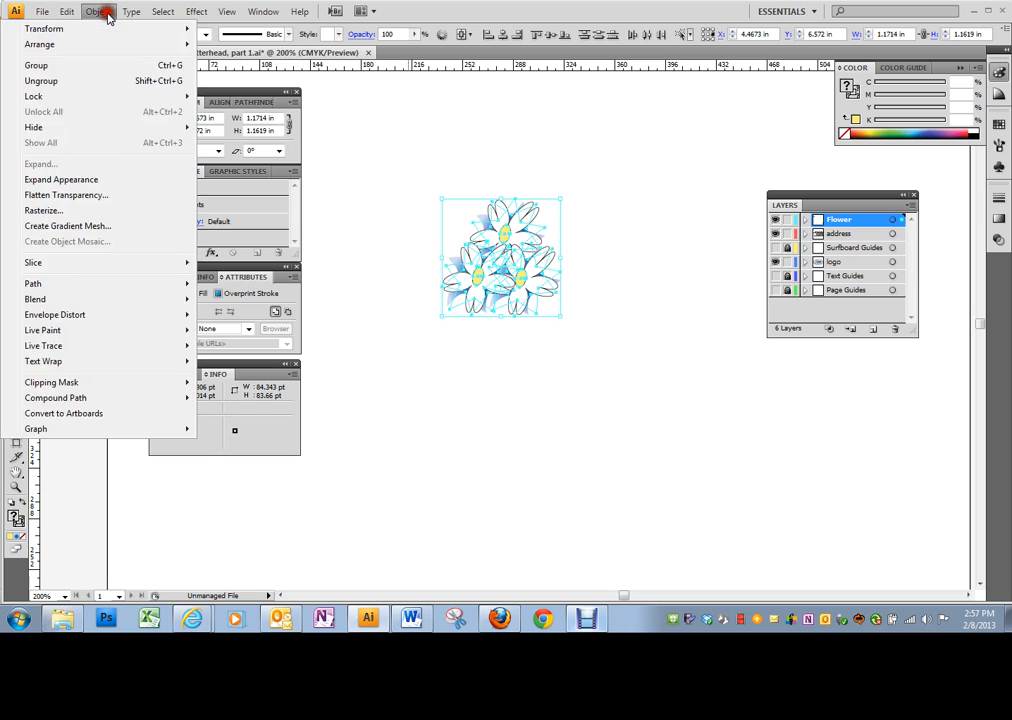
click(56, 63)
key(ctrl+s)
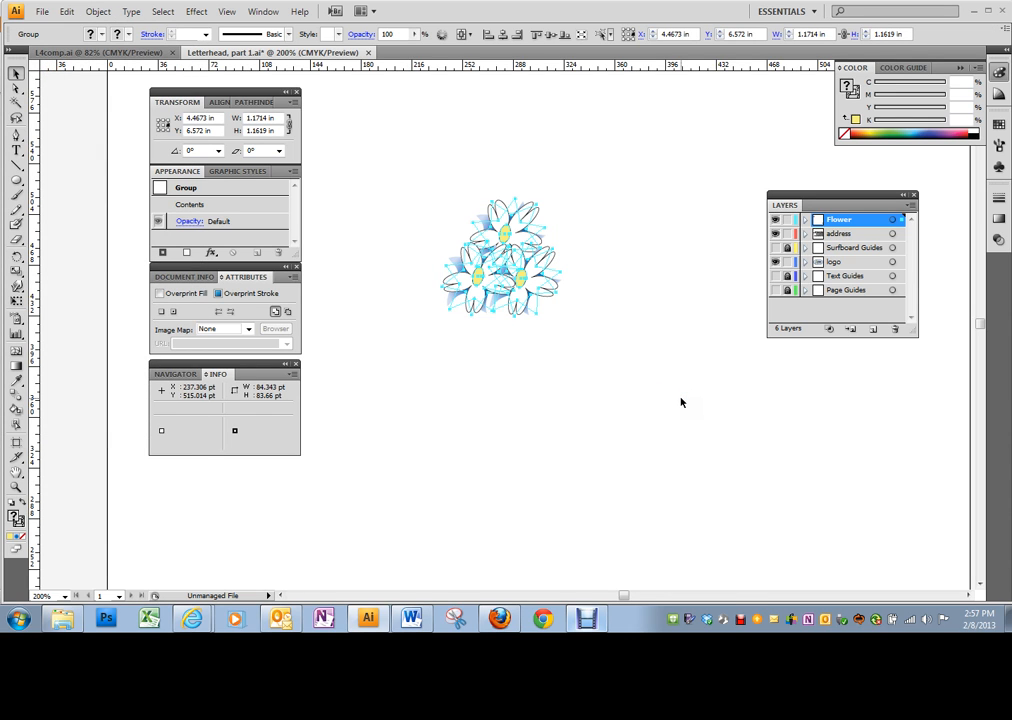
Move the grouped flower cluster to the lower-right corner of the letterhead page and deselect it.
key(ctrl+plus)
key(ctrl+minus)
key(ctrl+minus)
key(ctrl+minus)
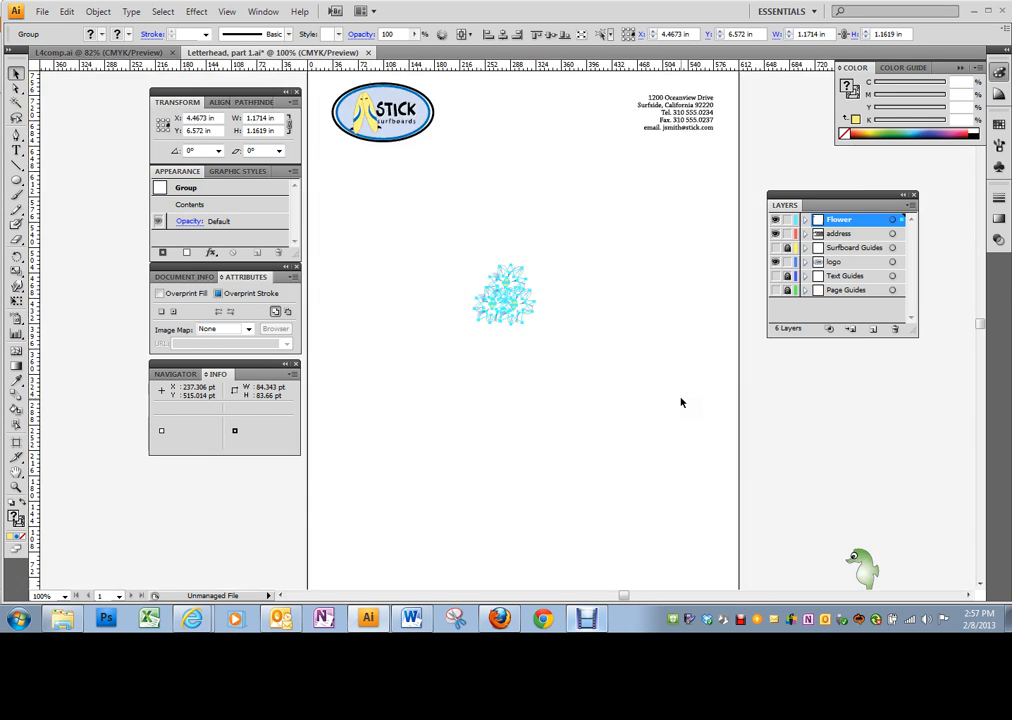
key(ctrl+minus)
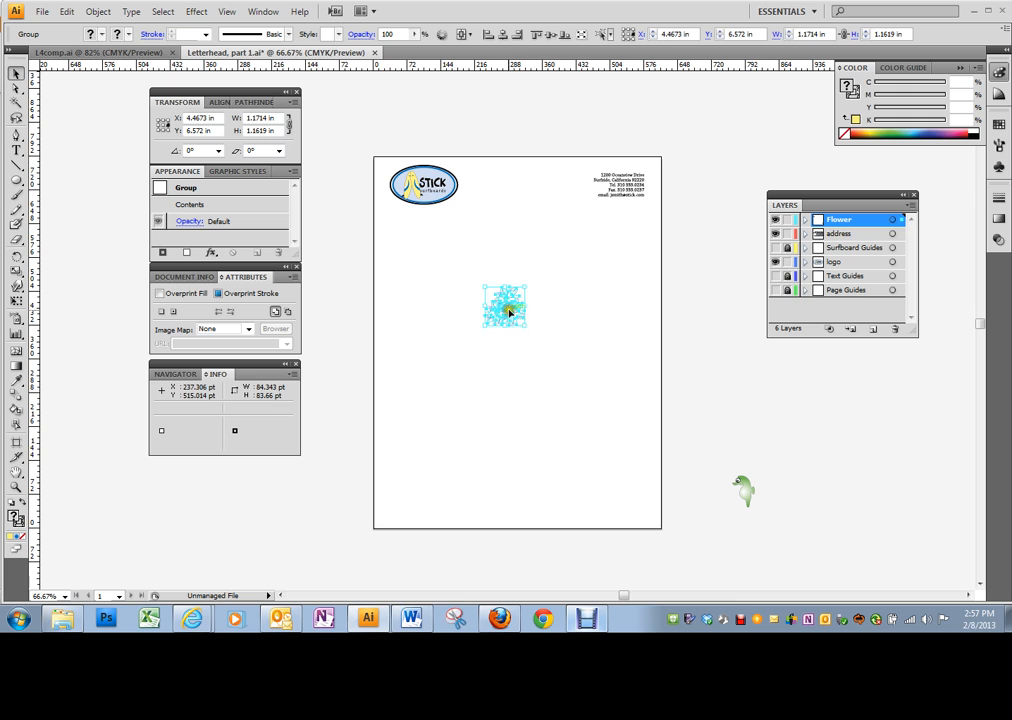
drag(508, 313, 615, 488)
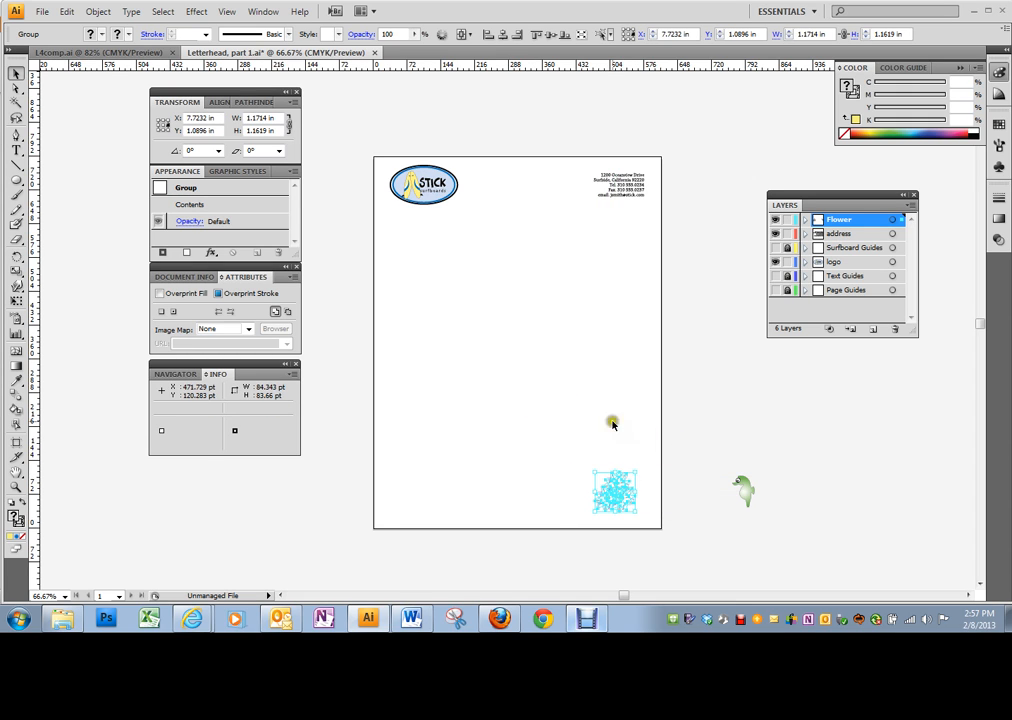
click(463, 453)
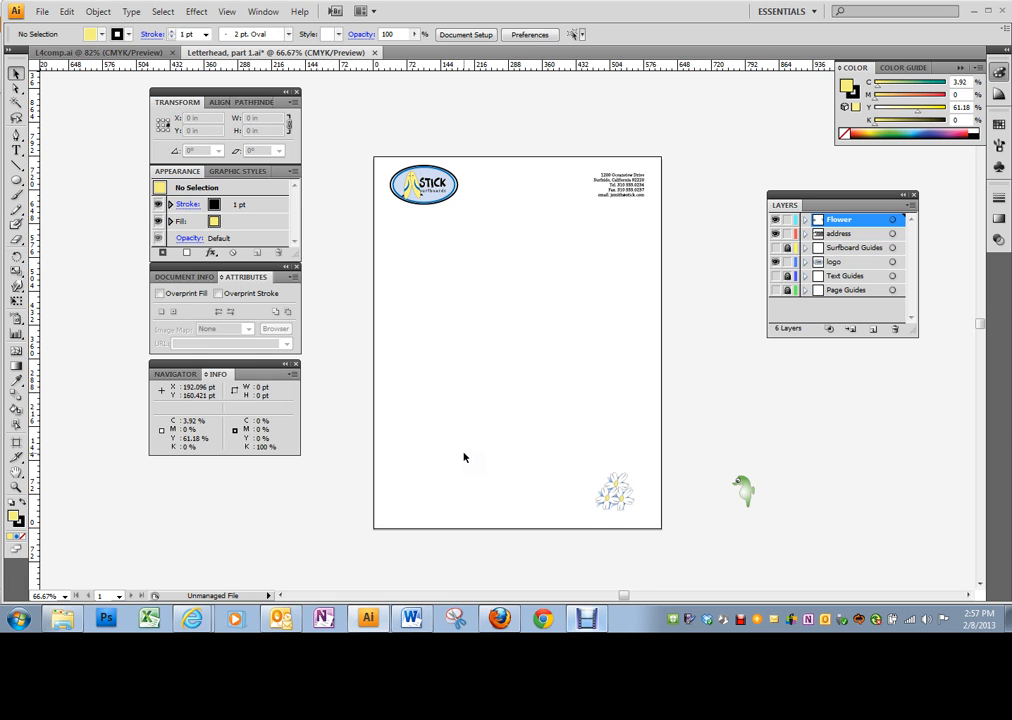
click(463, 447)
click(587, 620)
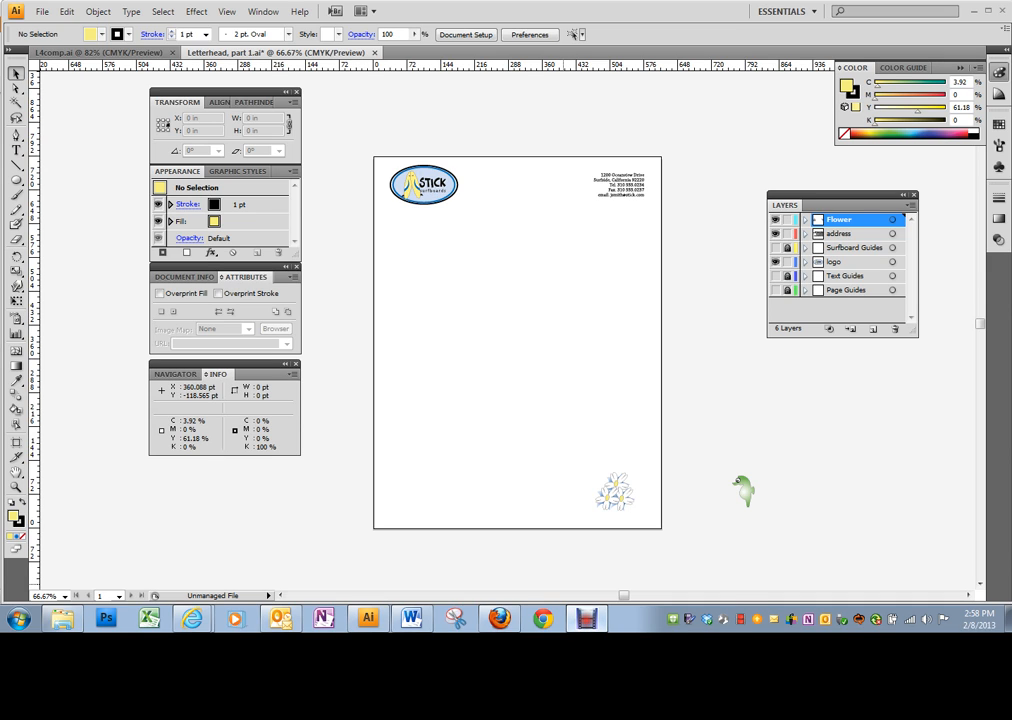